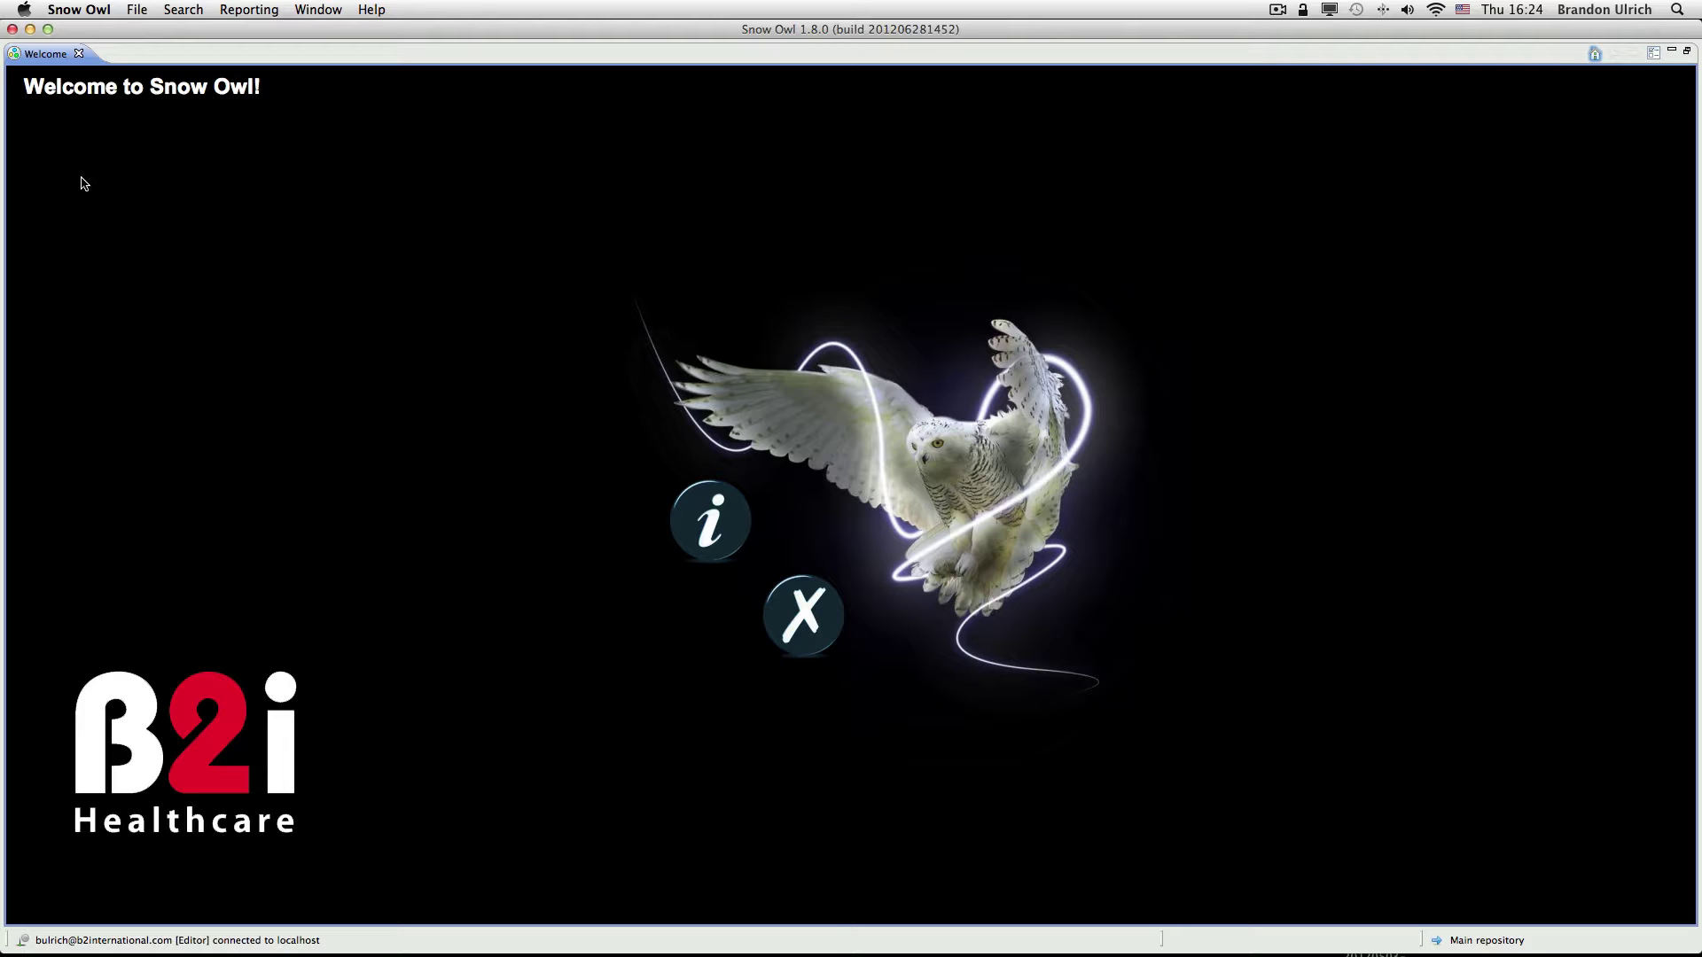
Step: Close the Welcome tab to reveal the Intratracheal route overview and the SNOMED CT and ICD-10 trees
left_click(79, 55)
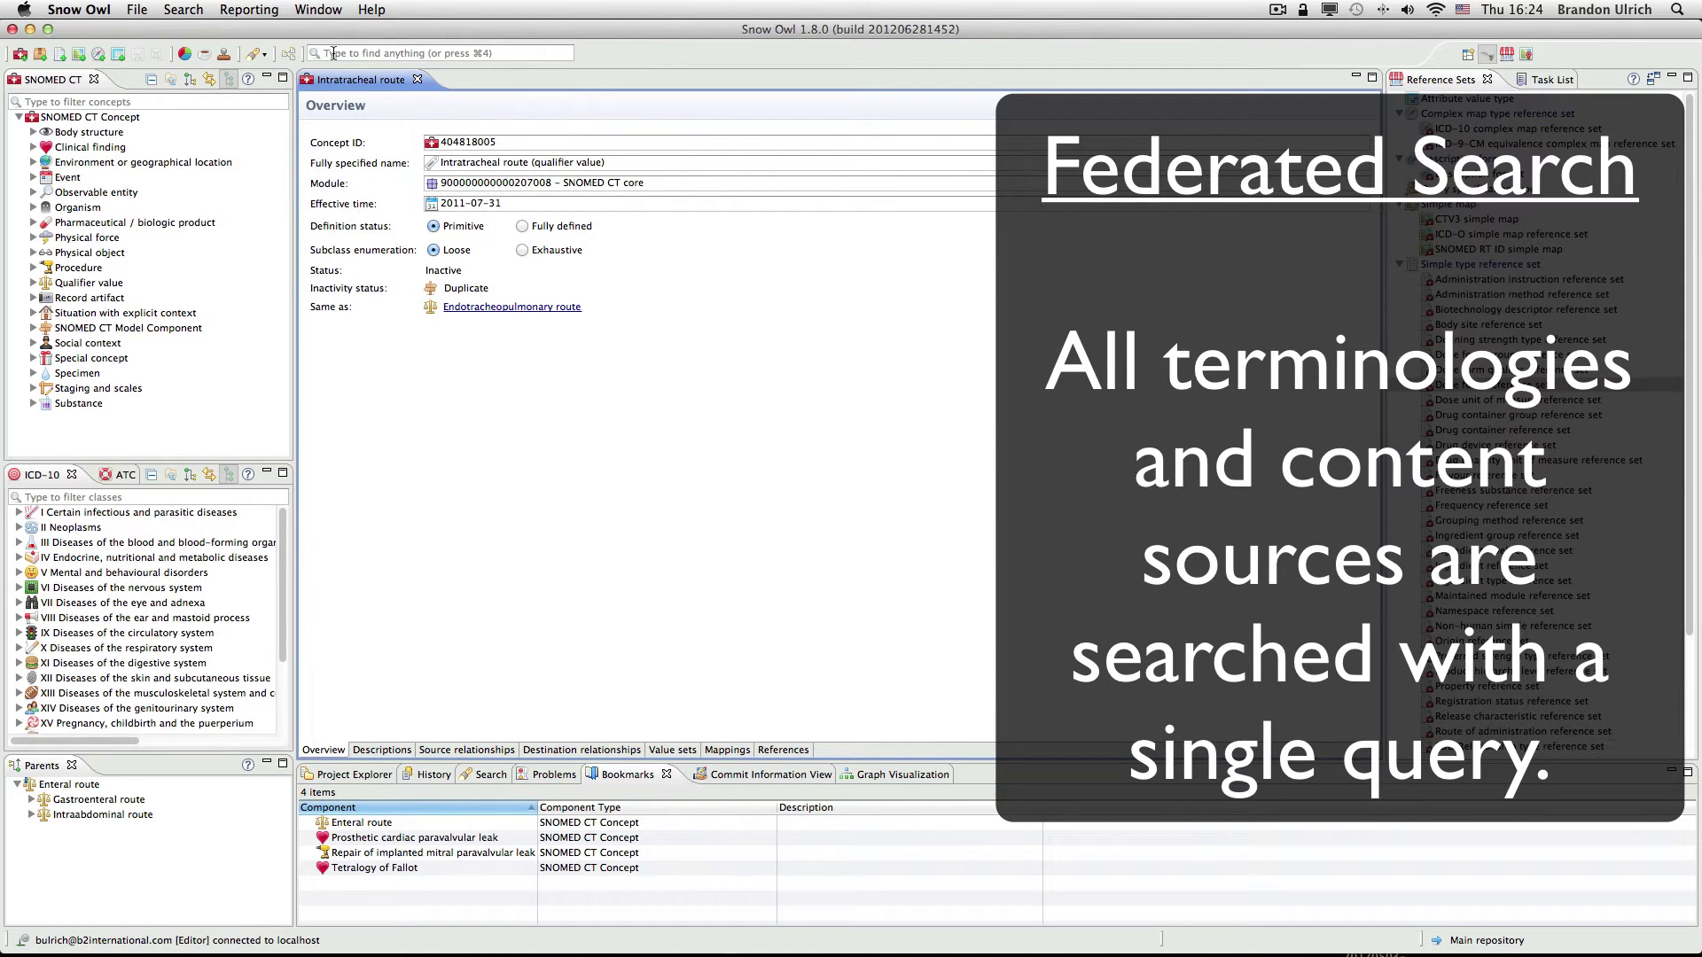
Step: Search all terminologies for '2 diabetes mellitus' via autocompletion, then dismiss the results list
left_click(334, 54)
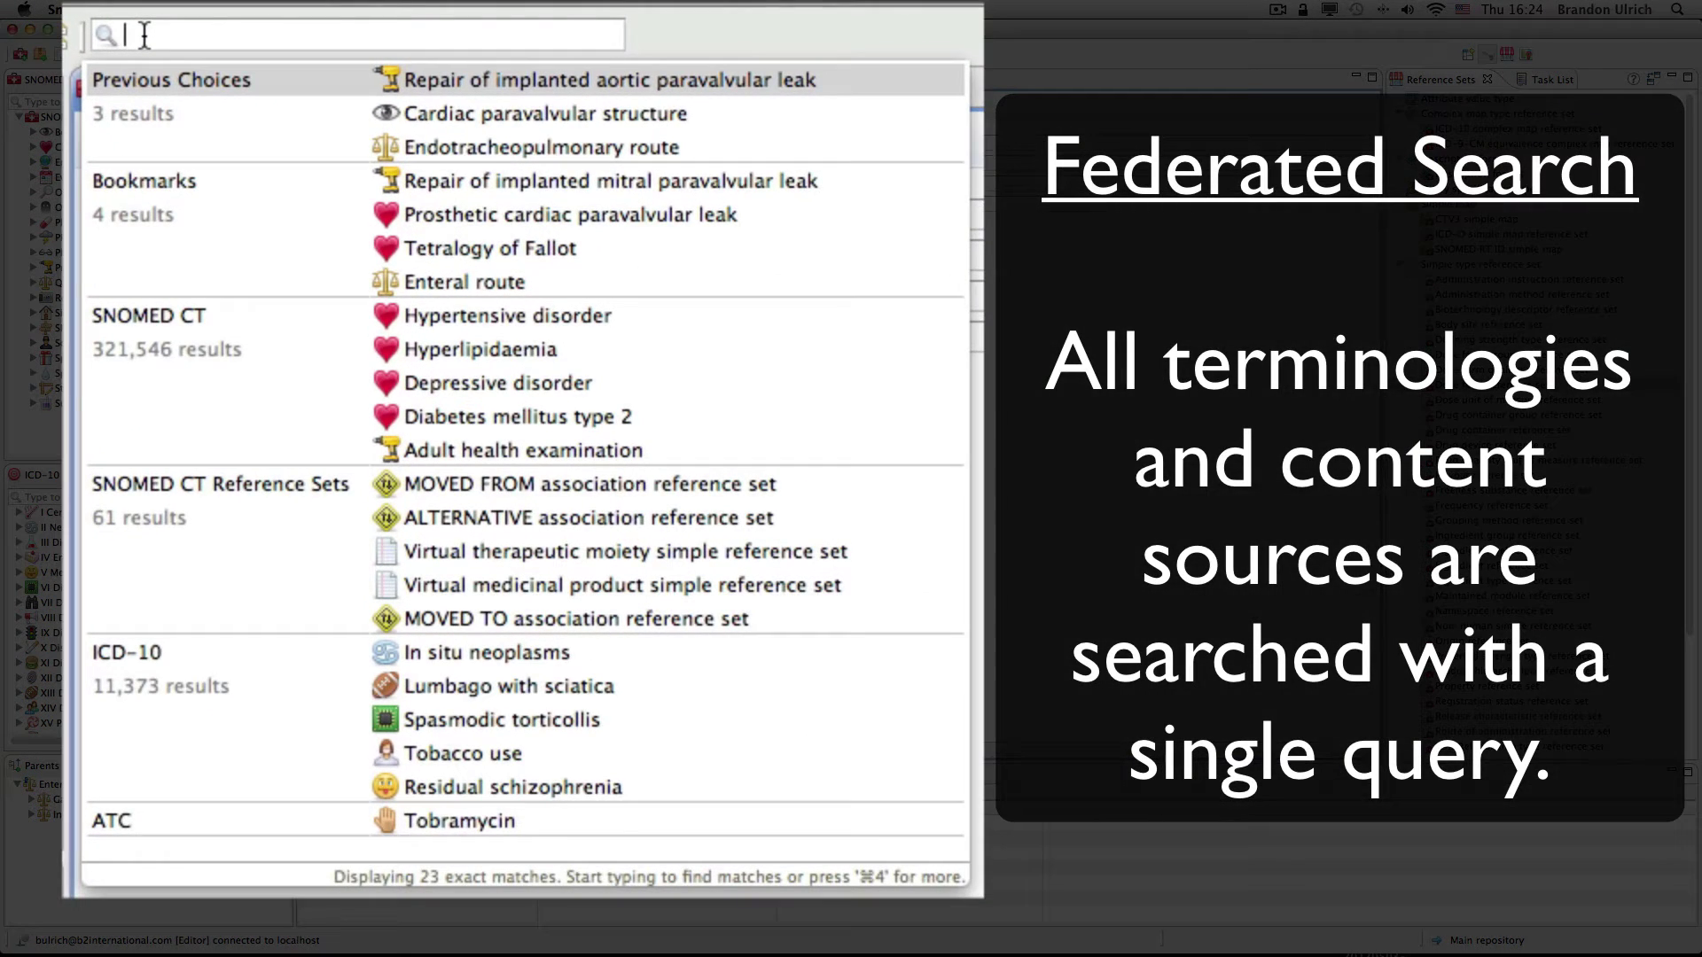
type("2")
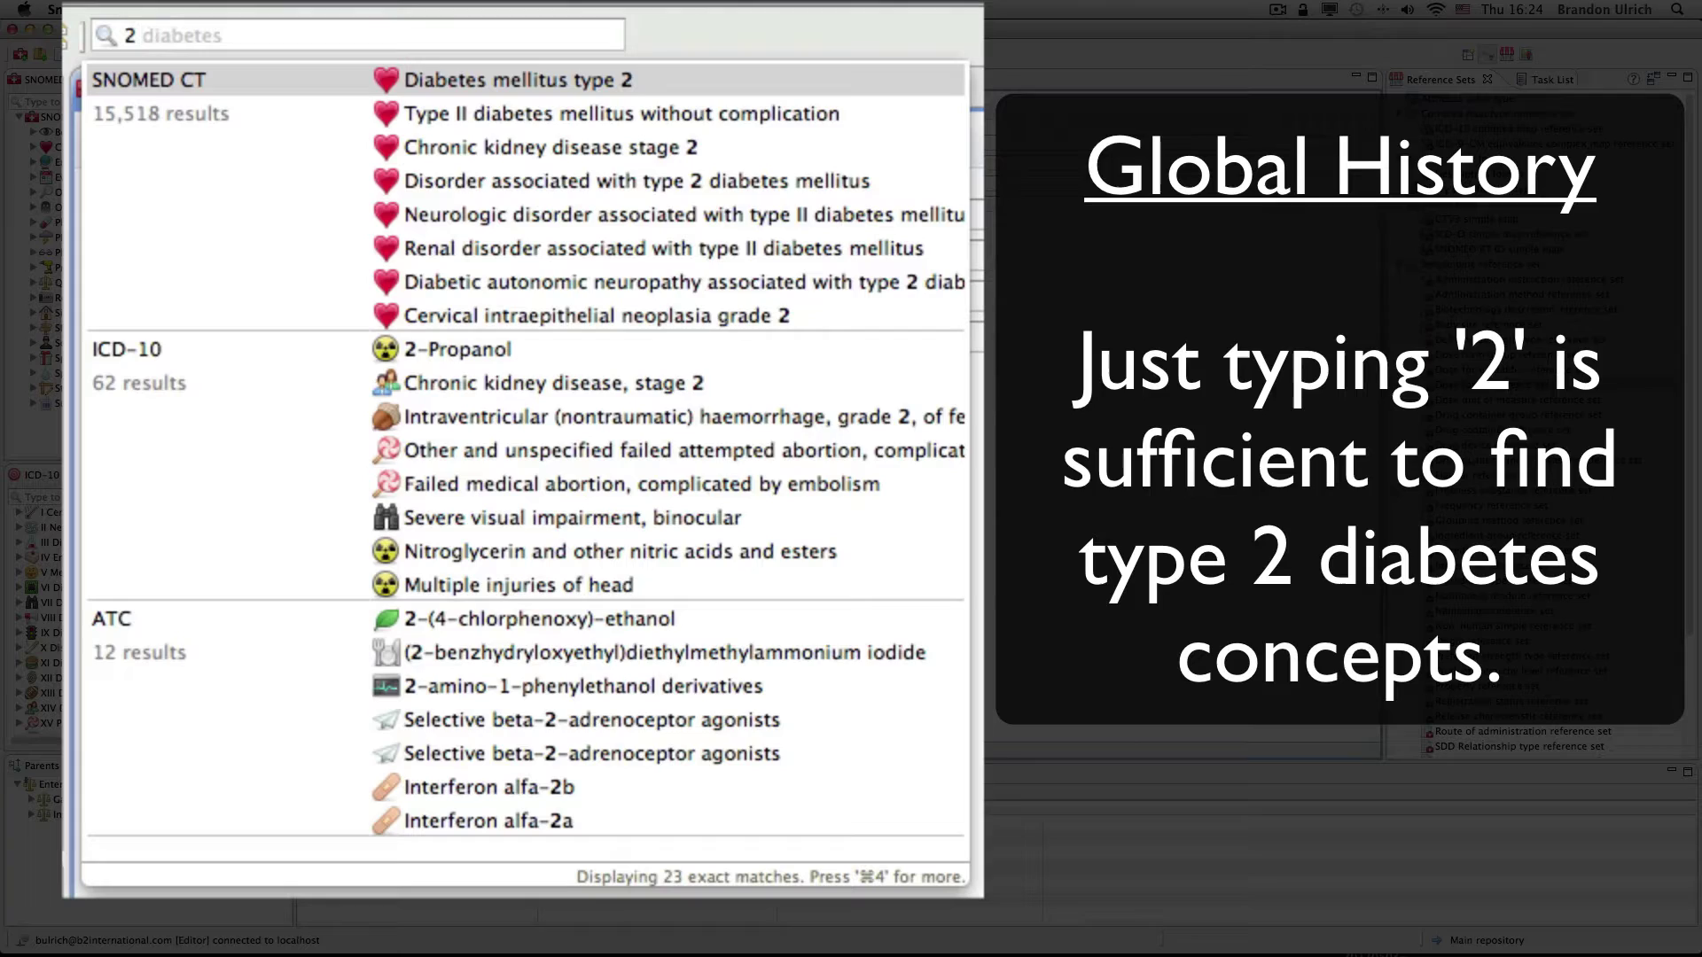
key("Tab")
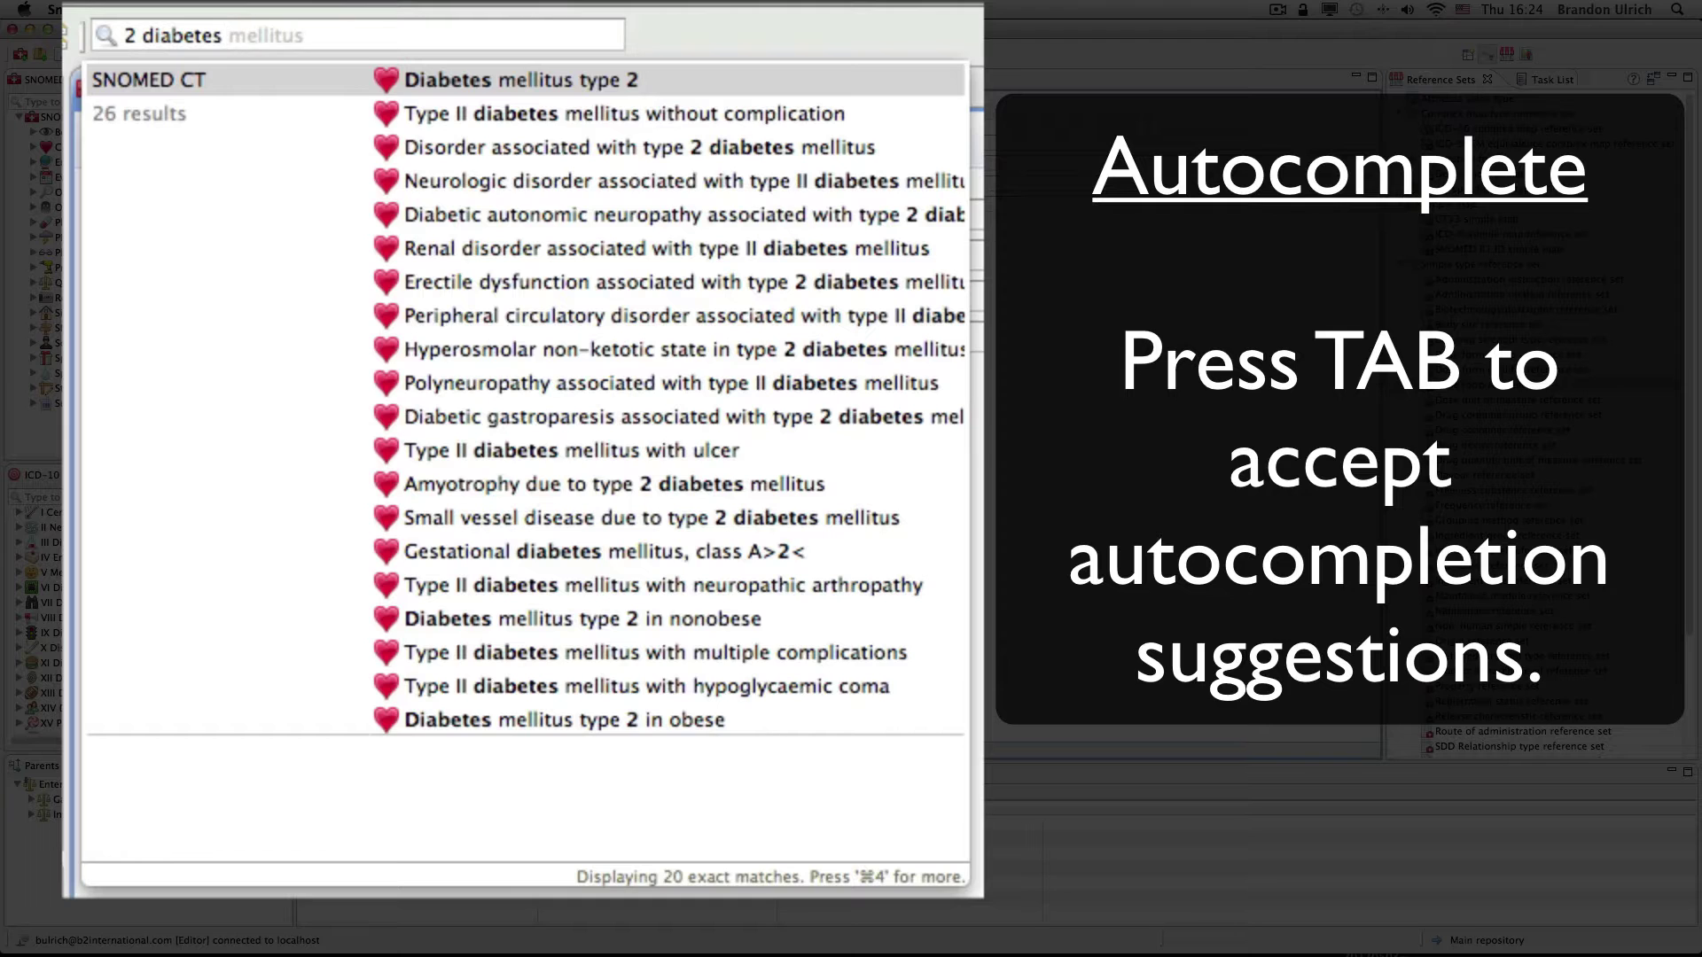
key("Tab")
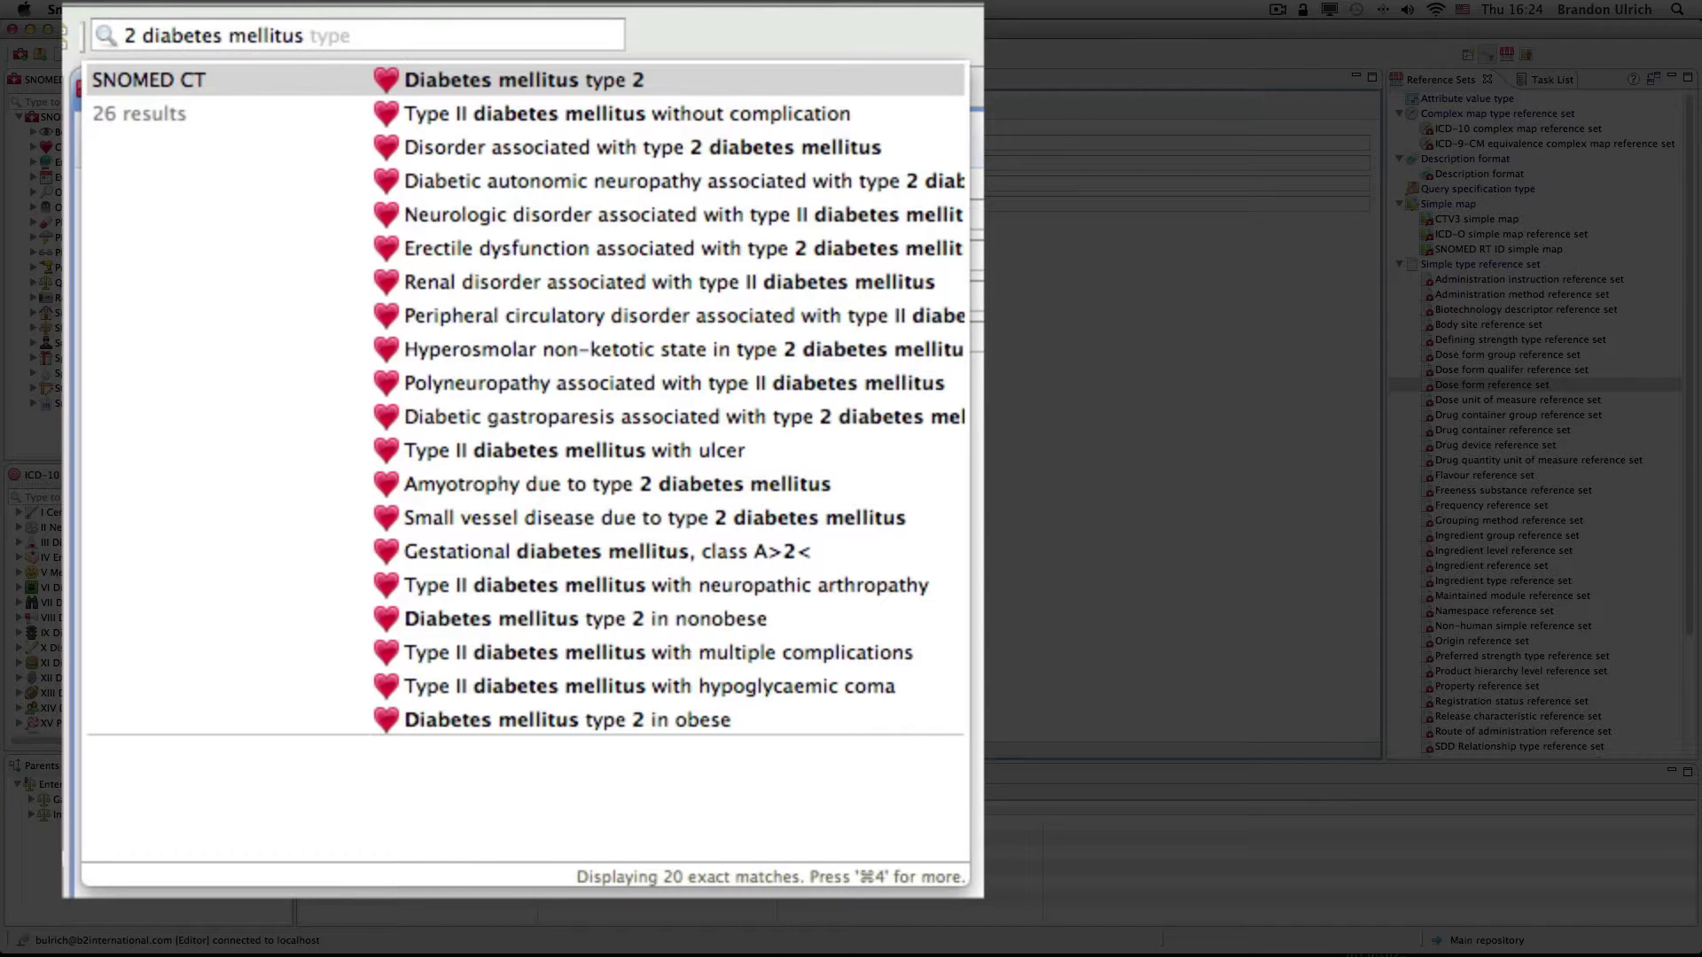
key("Escape")
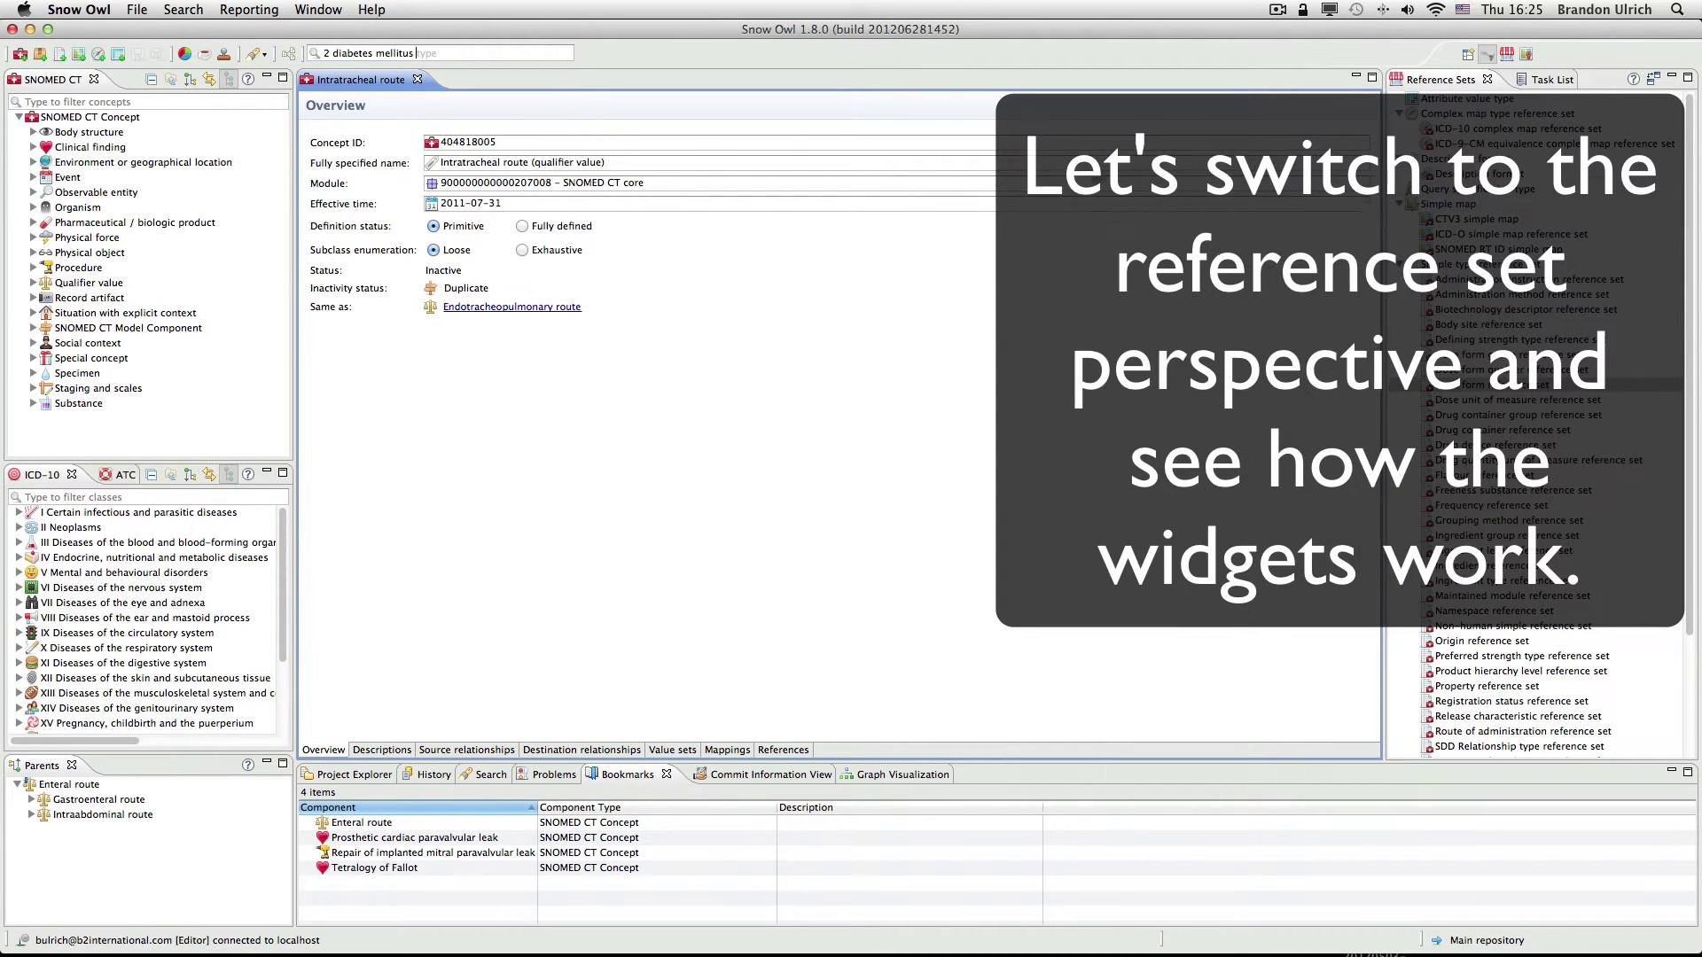
Step: Open the Dose form reference set in the reference set perspective and filter its members by 'intra sus'
left_click(1505, 55)
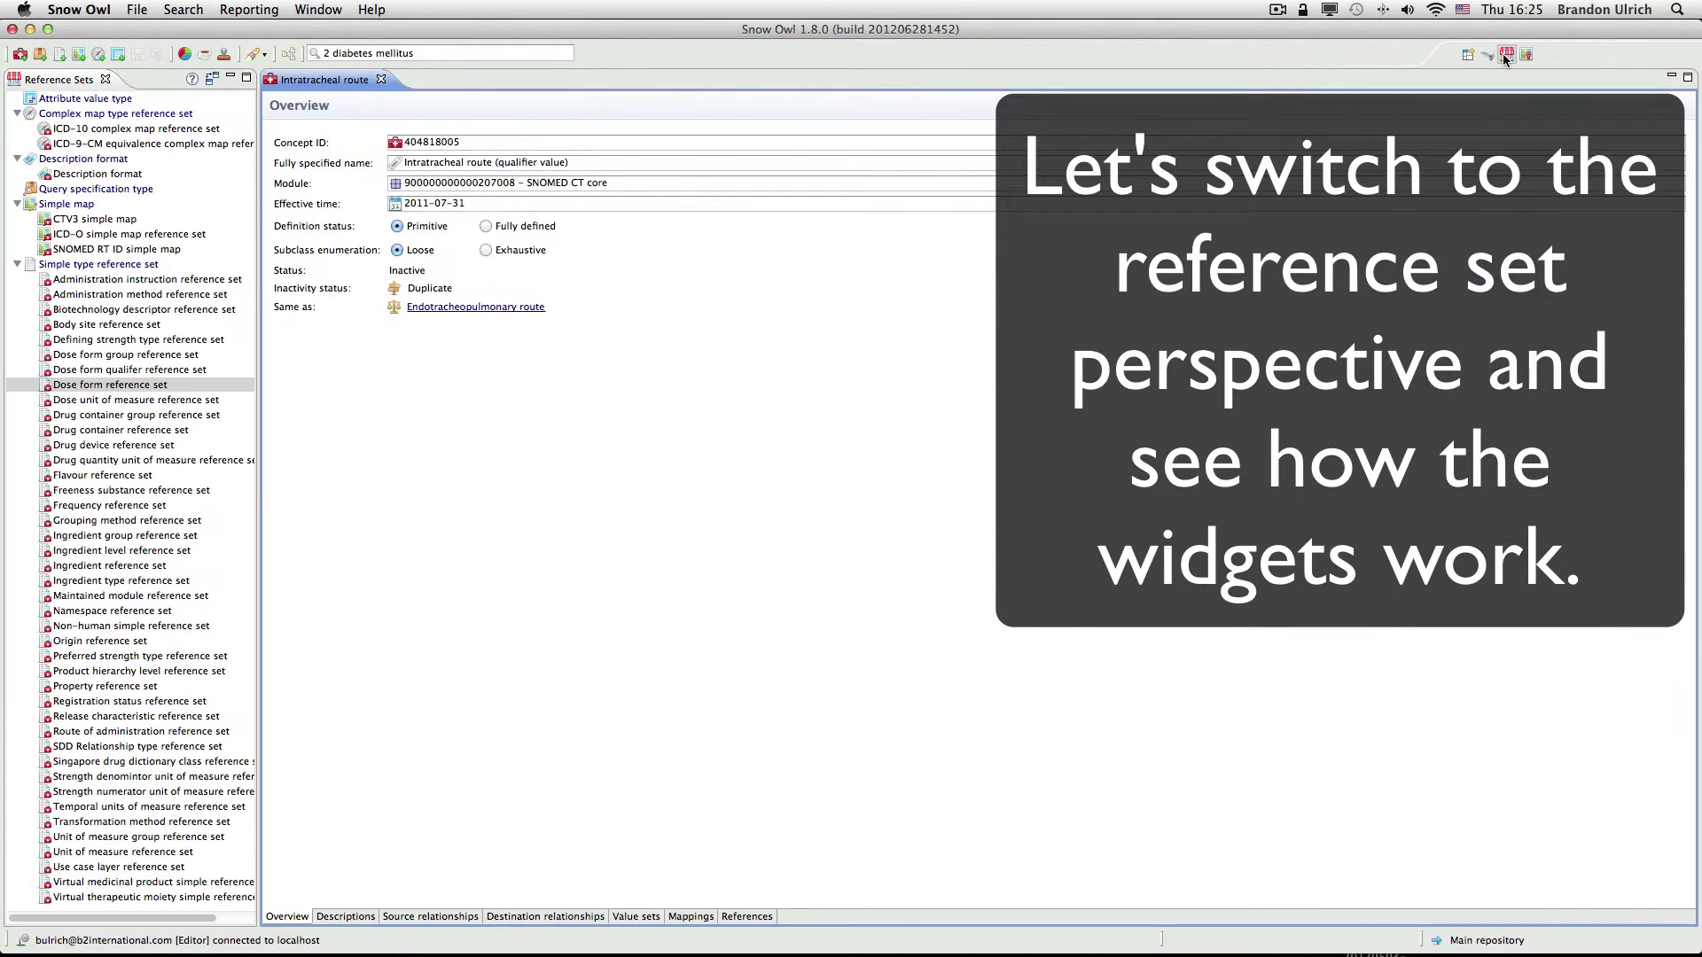
double_click(119, 388)
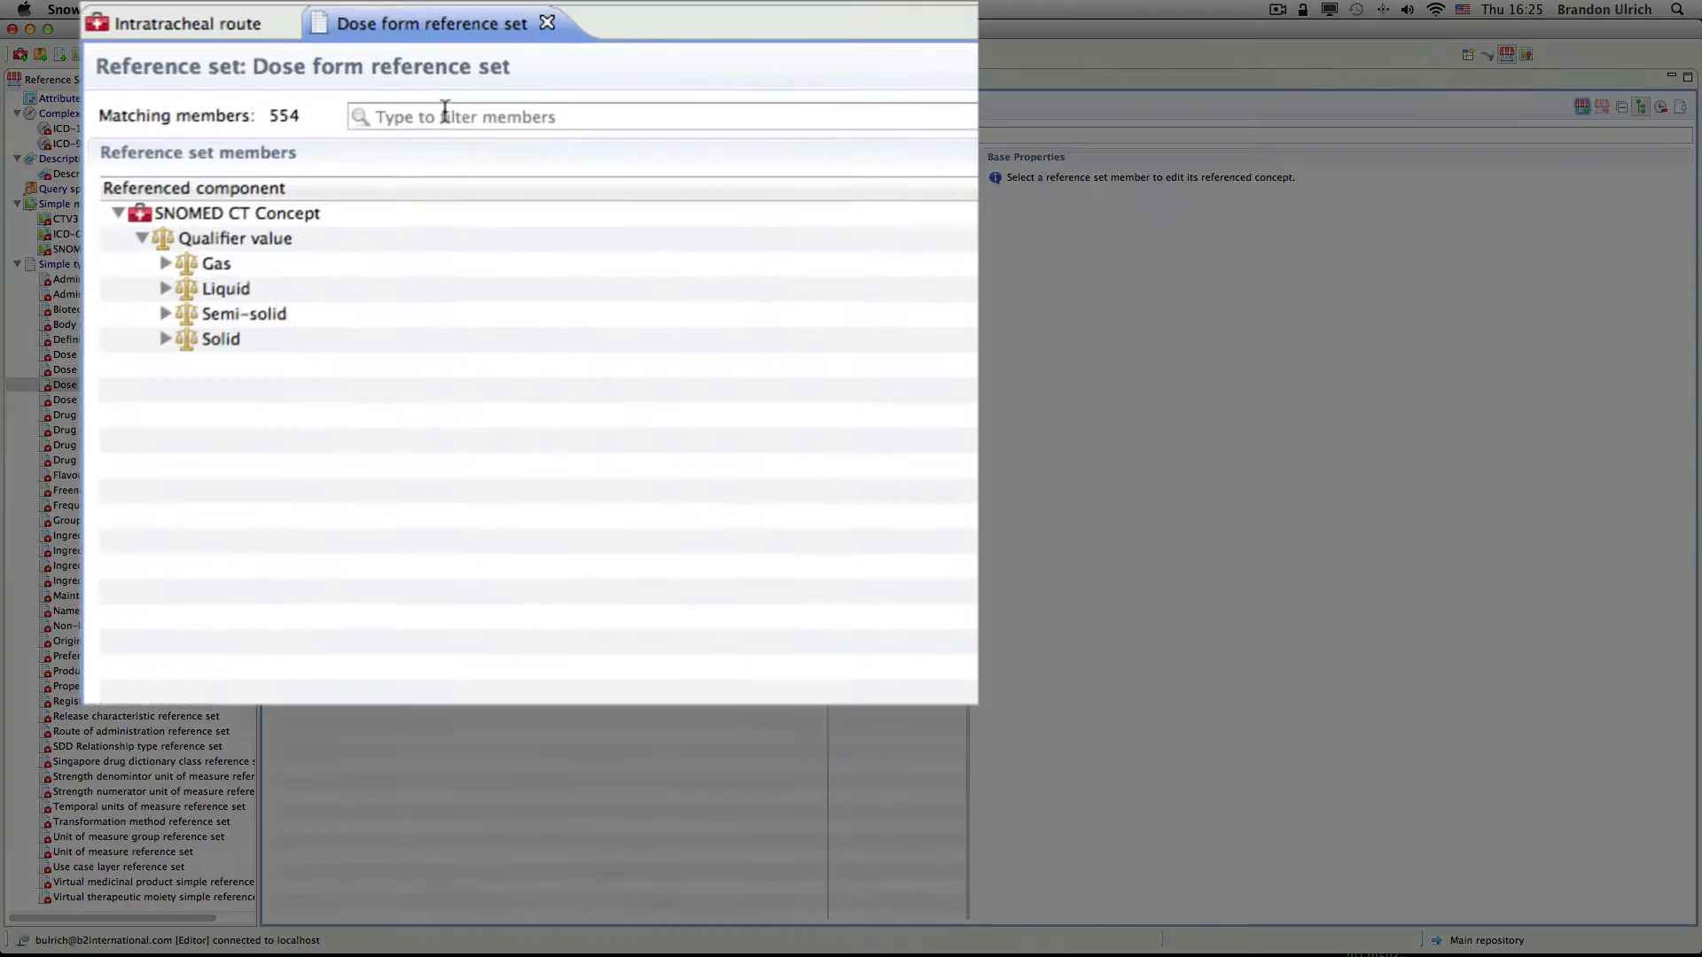
left_click(471, 109)
type("intra sus")
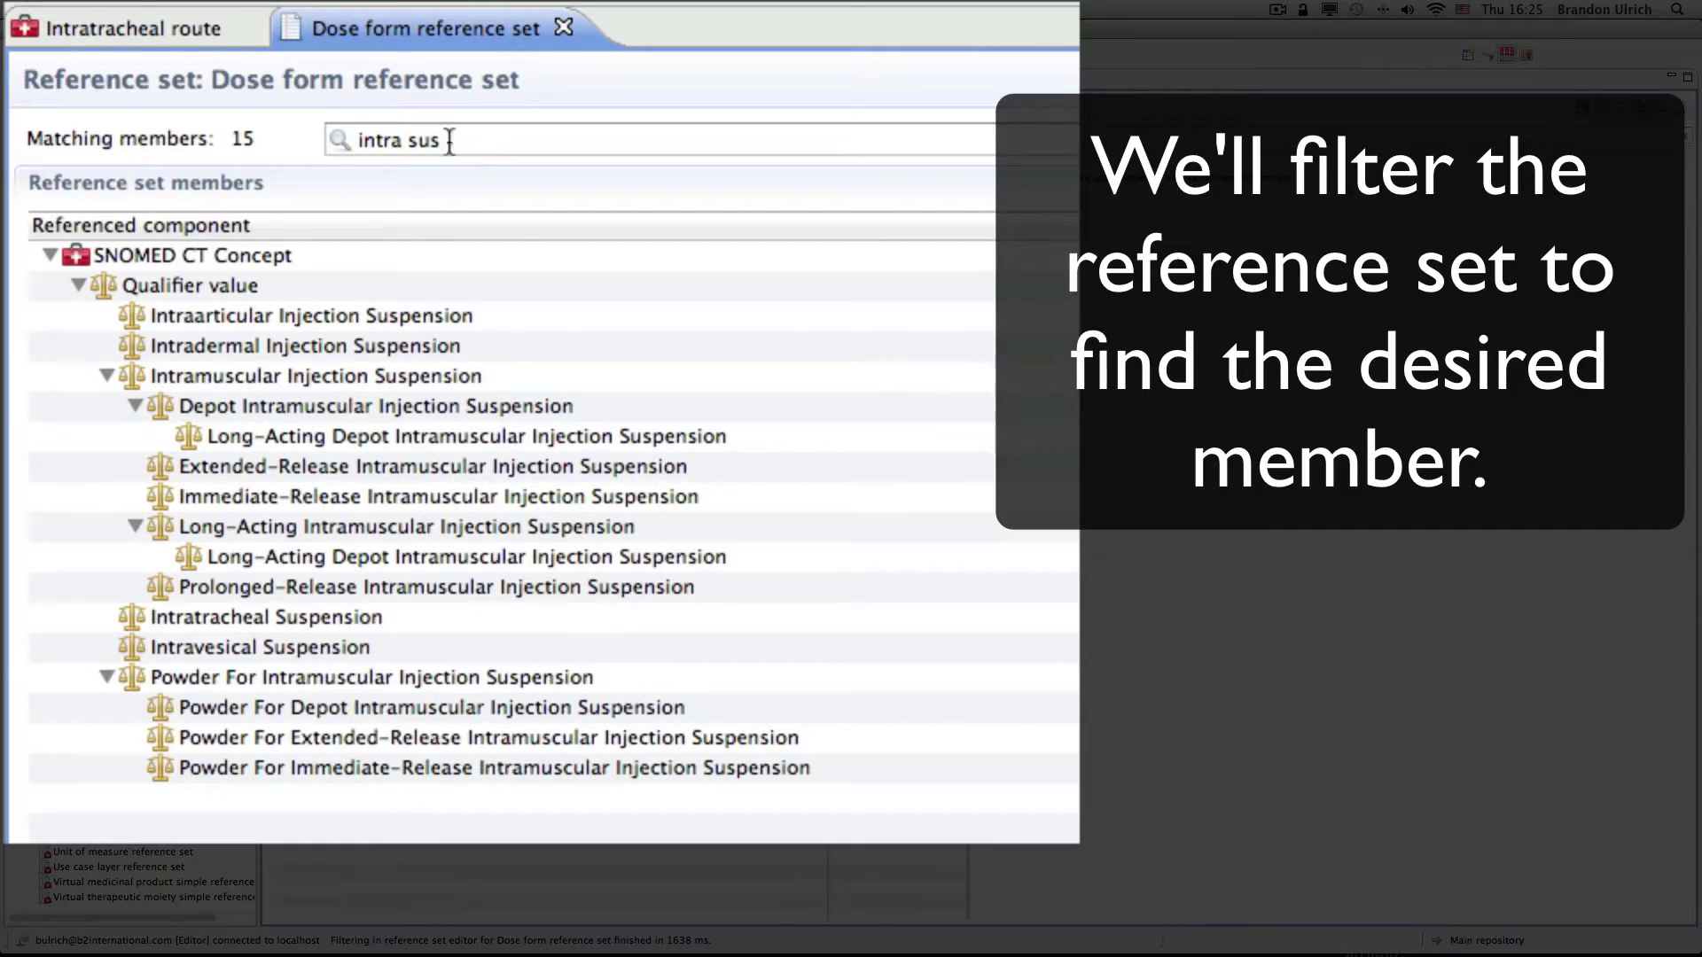
Step: Change Intratracheal Suspension's formulated route from Intratracheal route to Endotracheopulmonary route
left_click(203, 618)
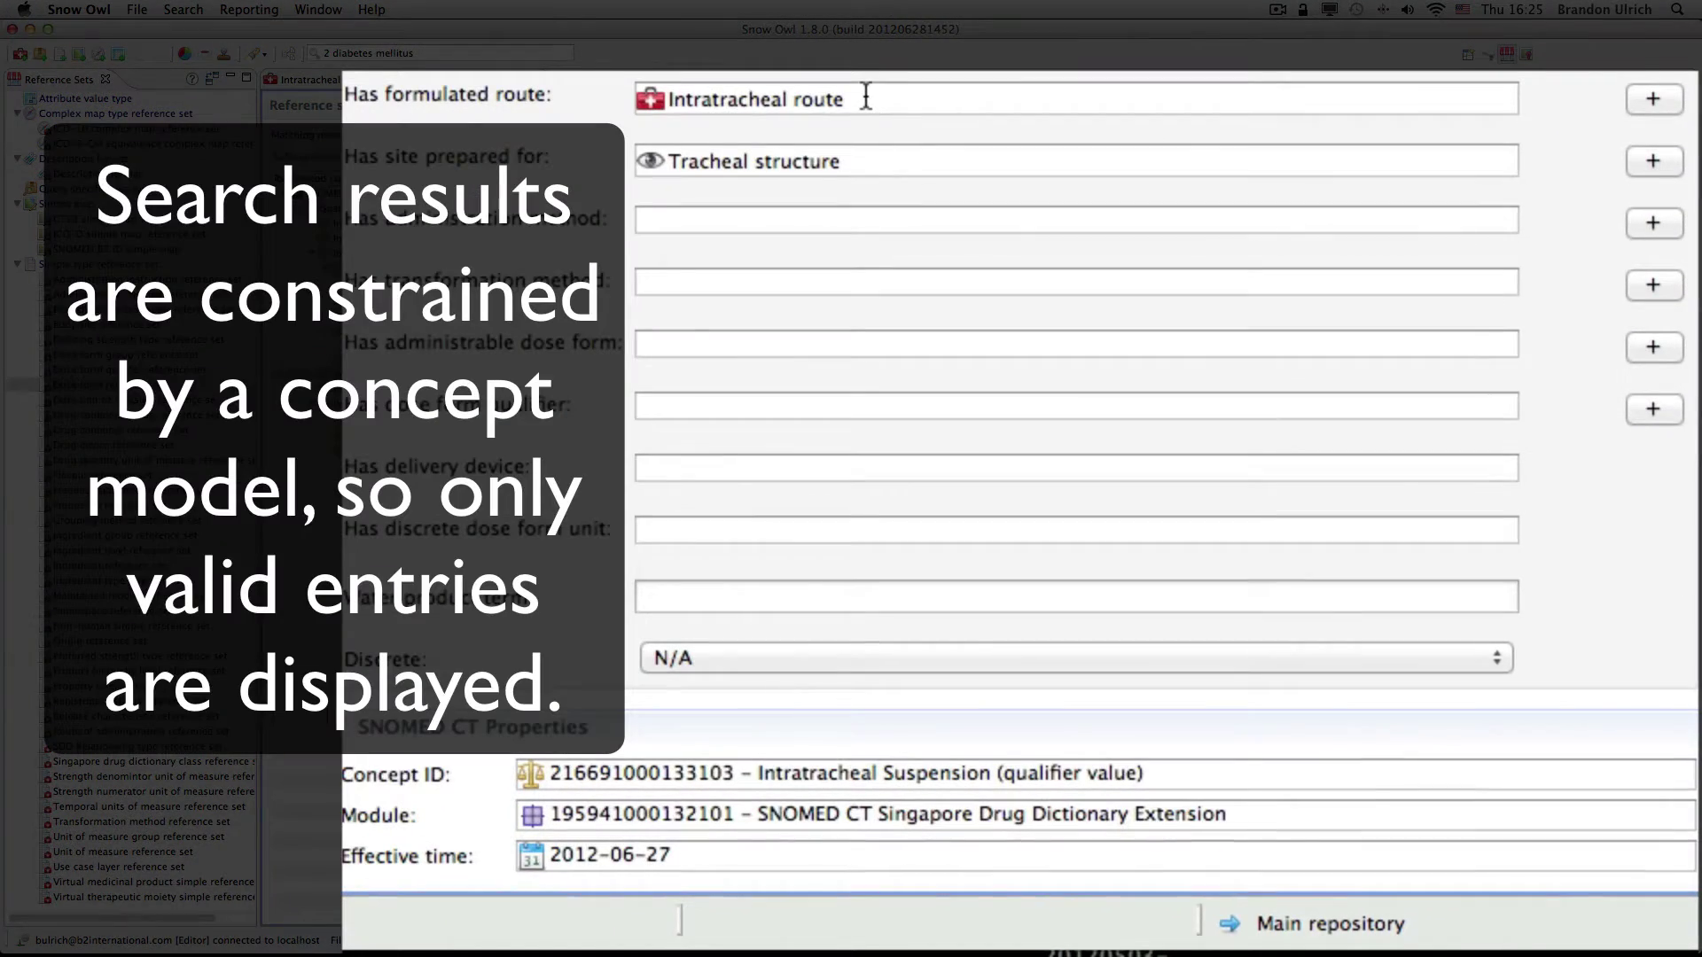
triple_click(867, 96)
key("BackSpace")
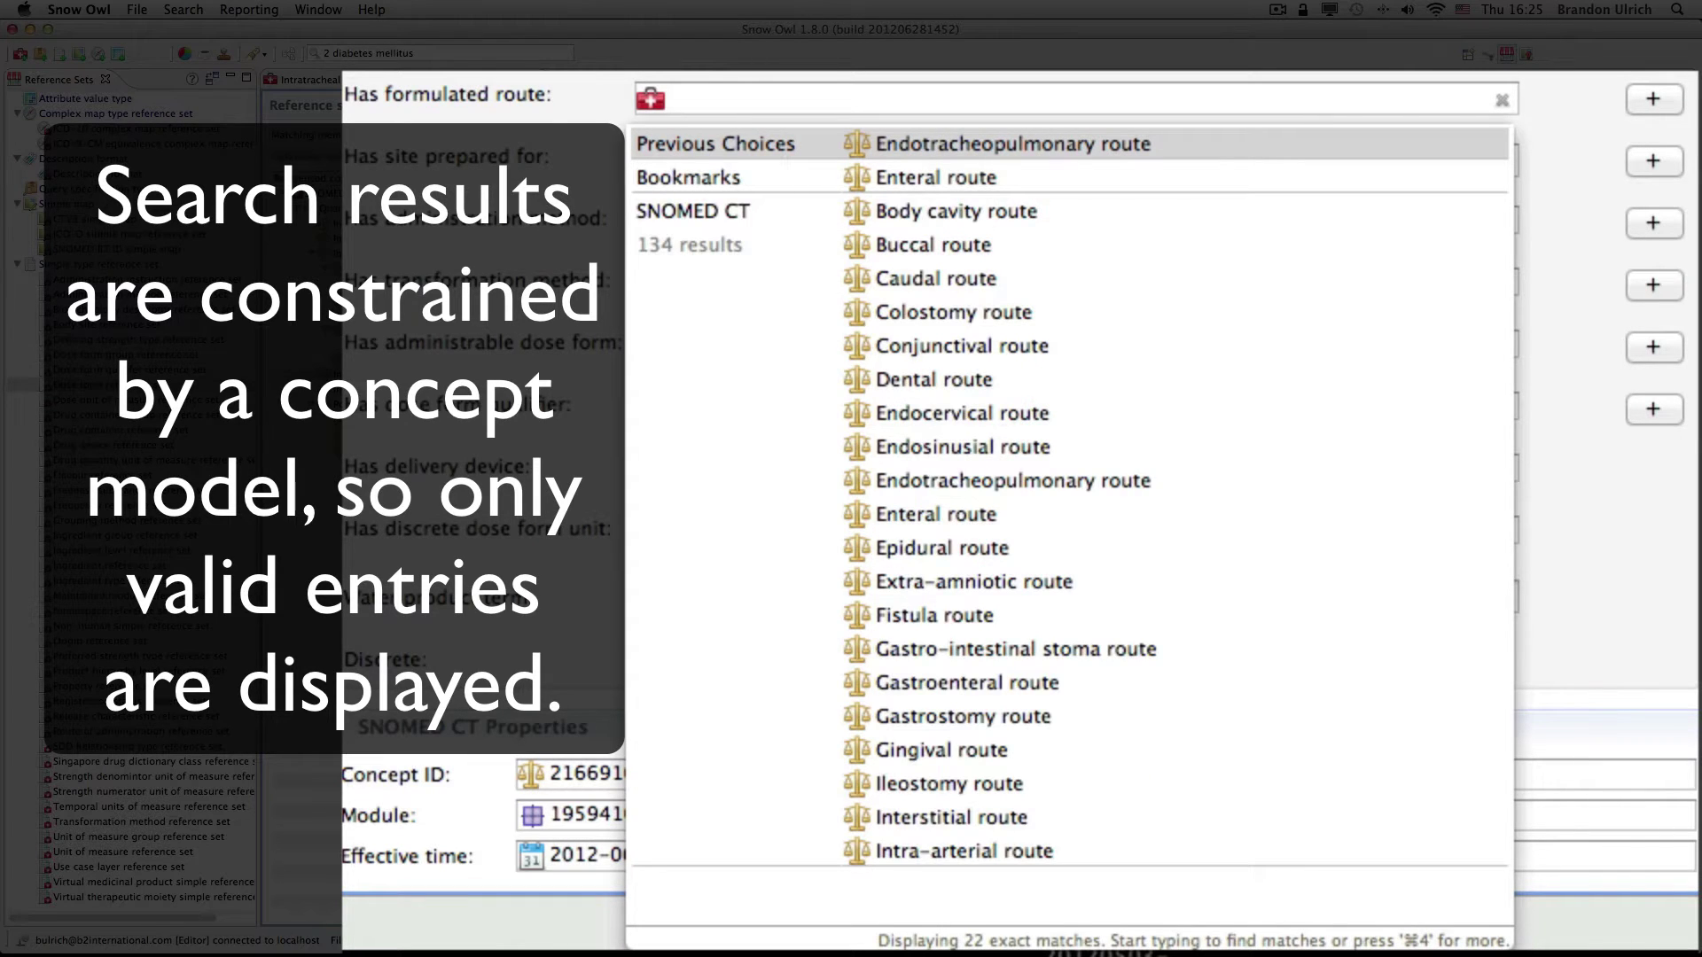
type("en")
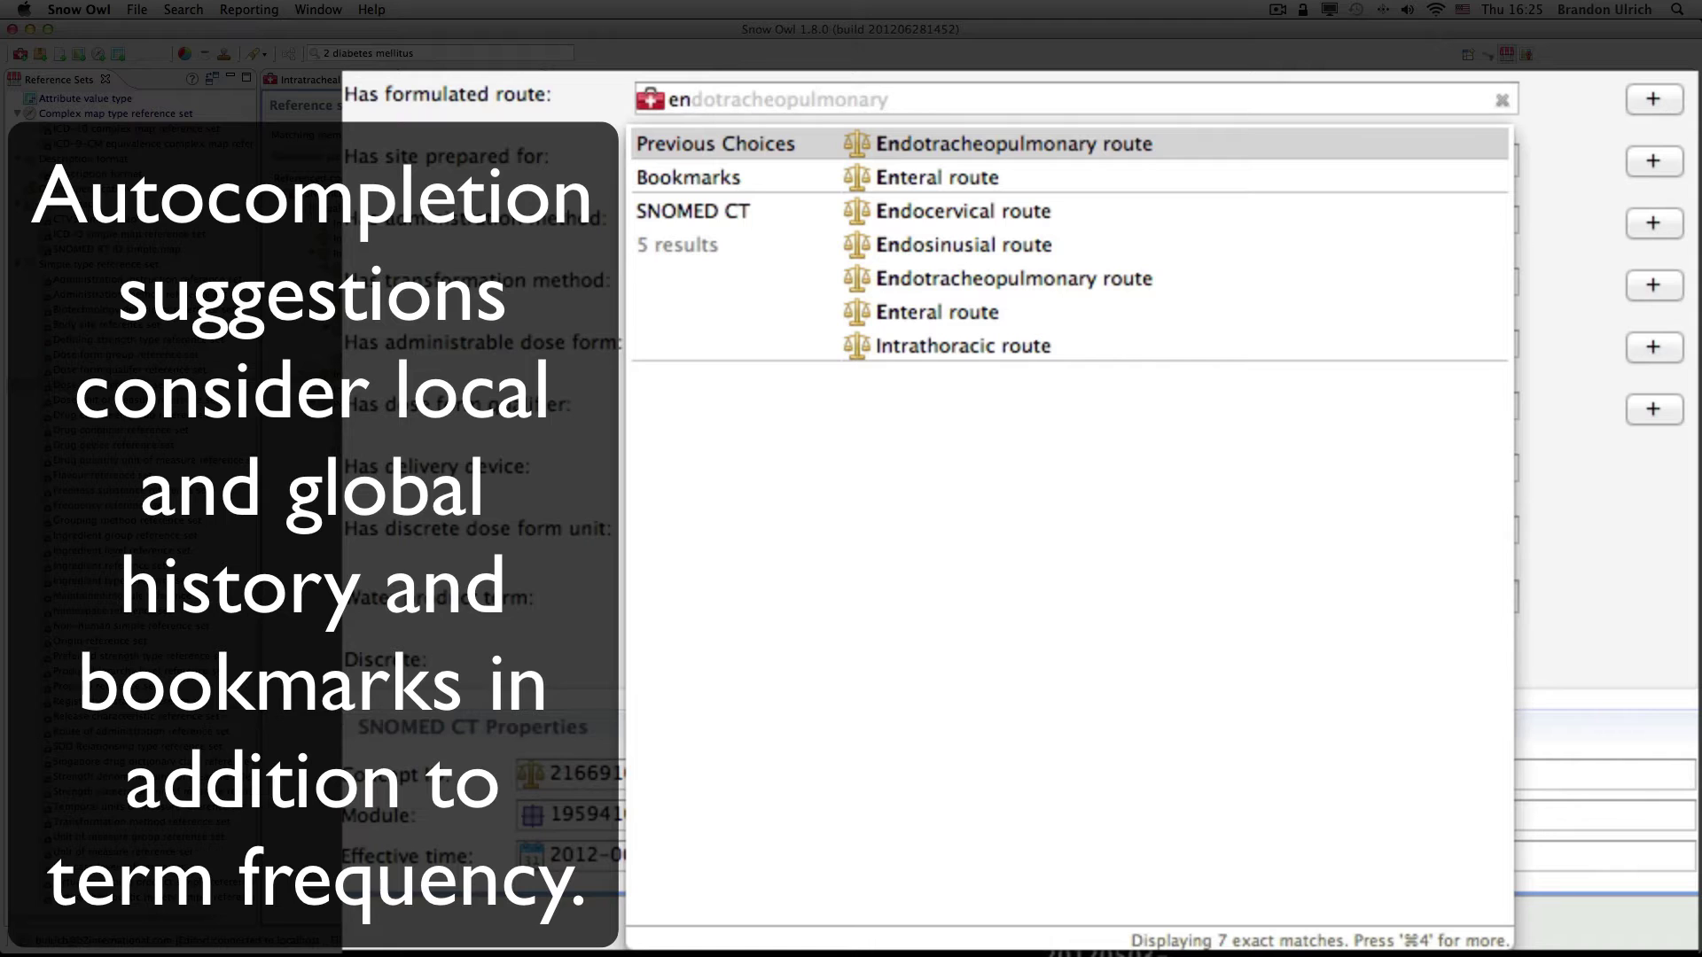
key("Tab")
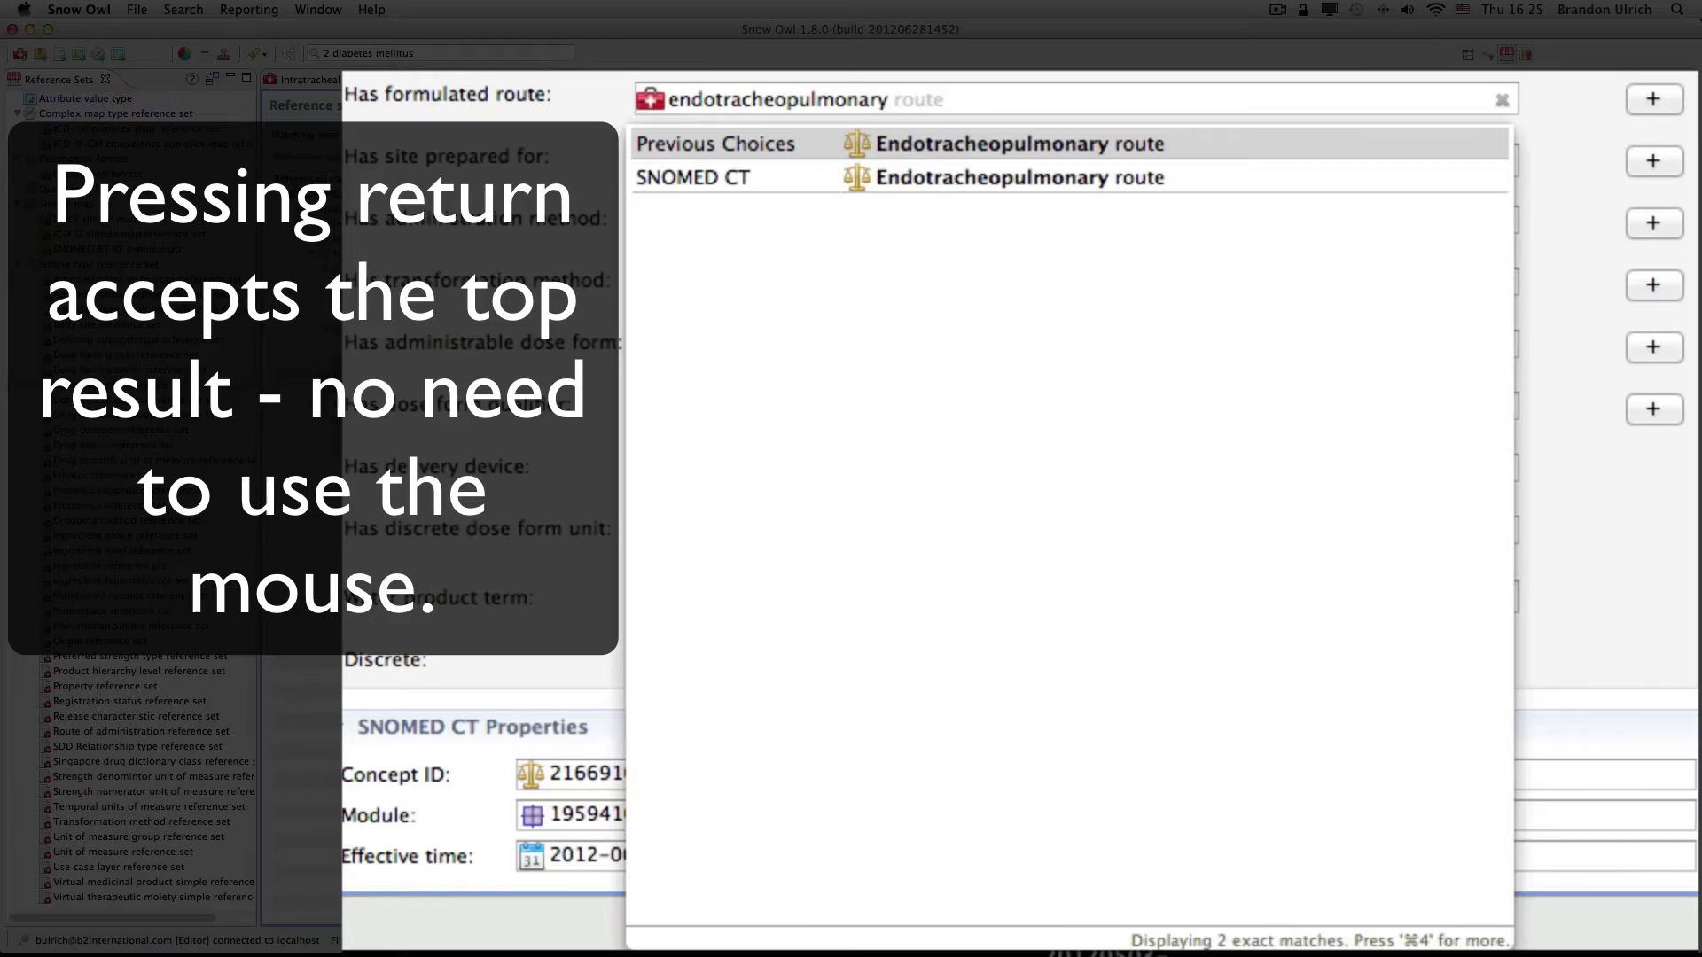
key("Return")
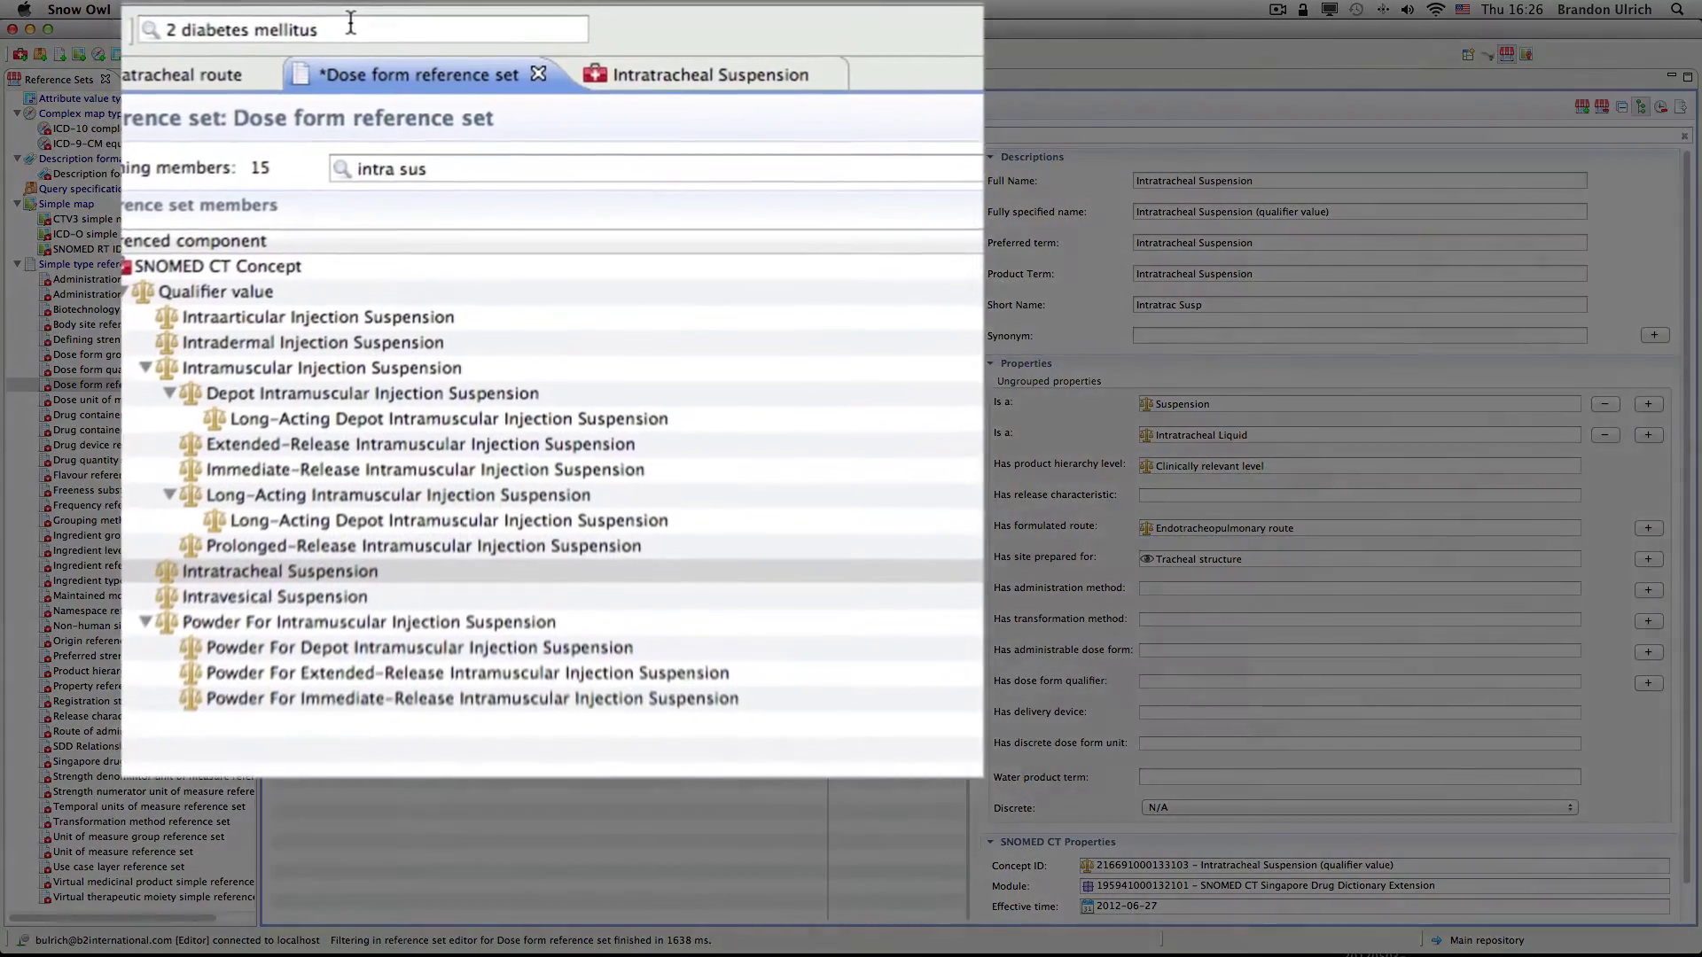
Step: Replace the global search with 'para' and scroll its 266 matches down to the ATC results
double_click(433, 52)
triple_click(319, 30)
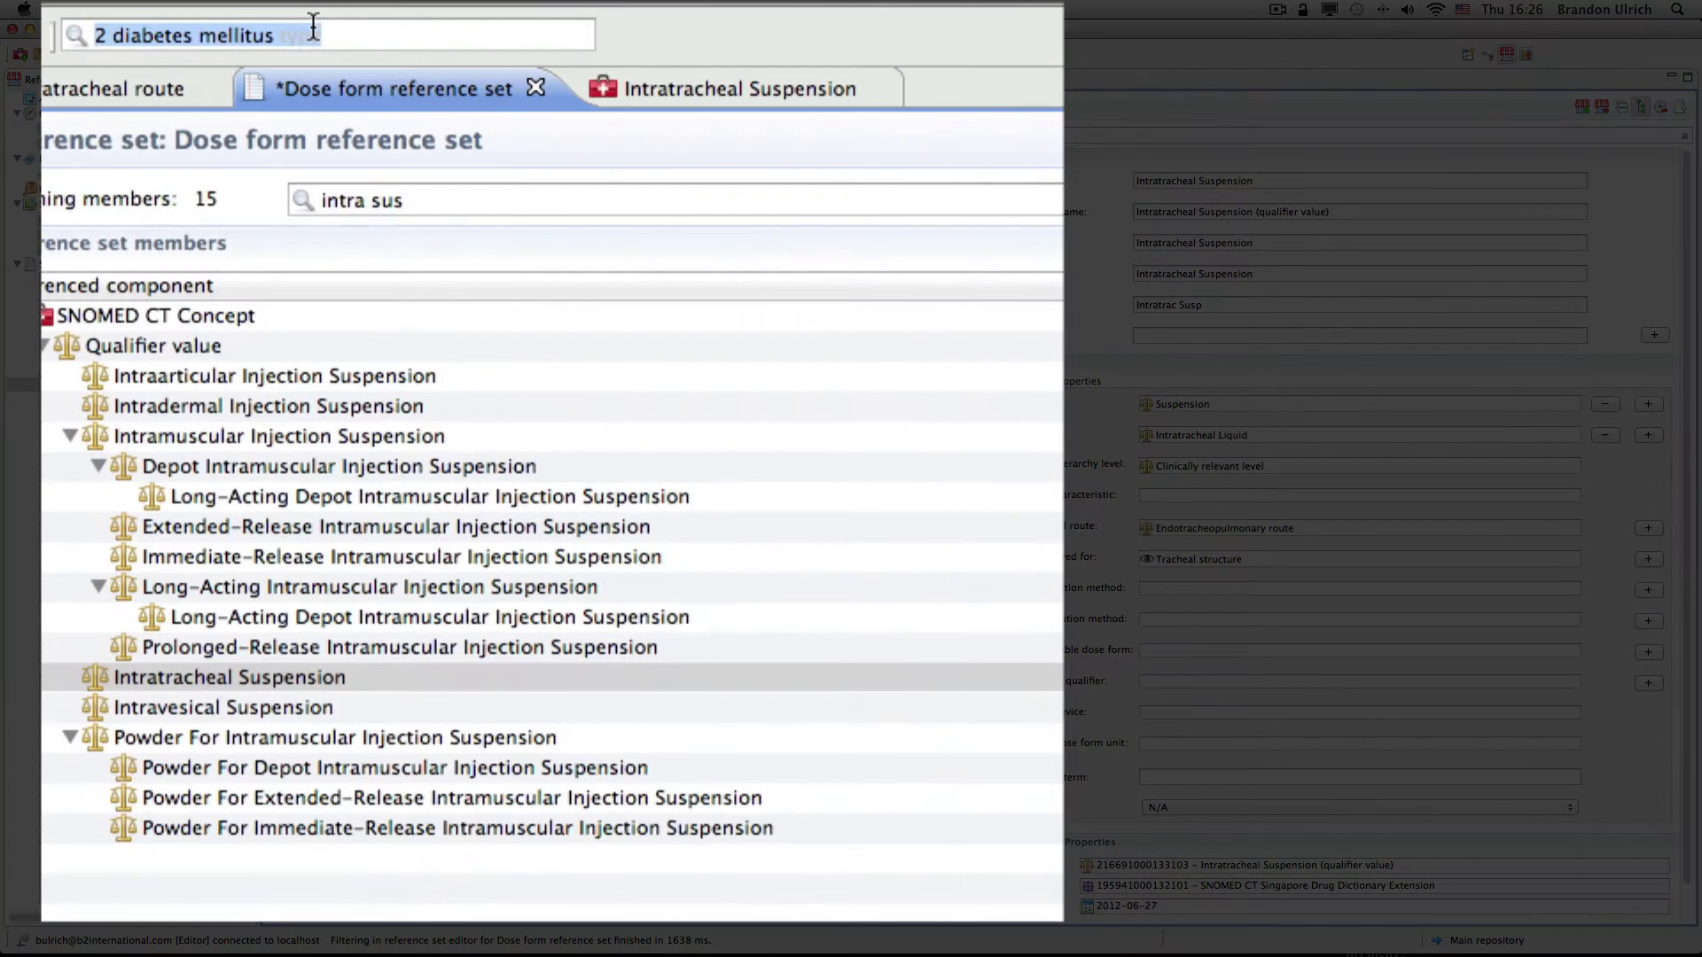
type("para")
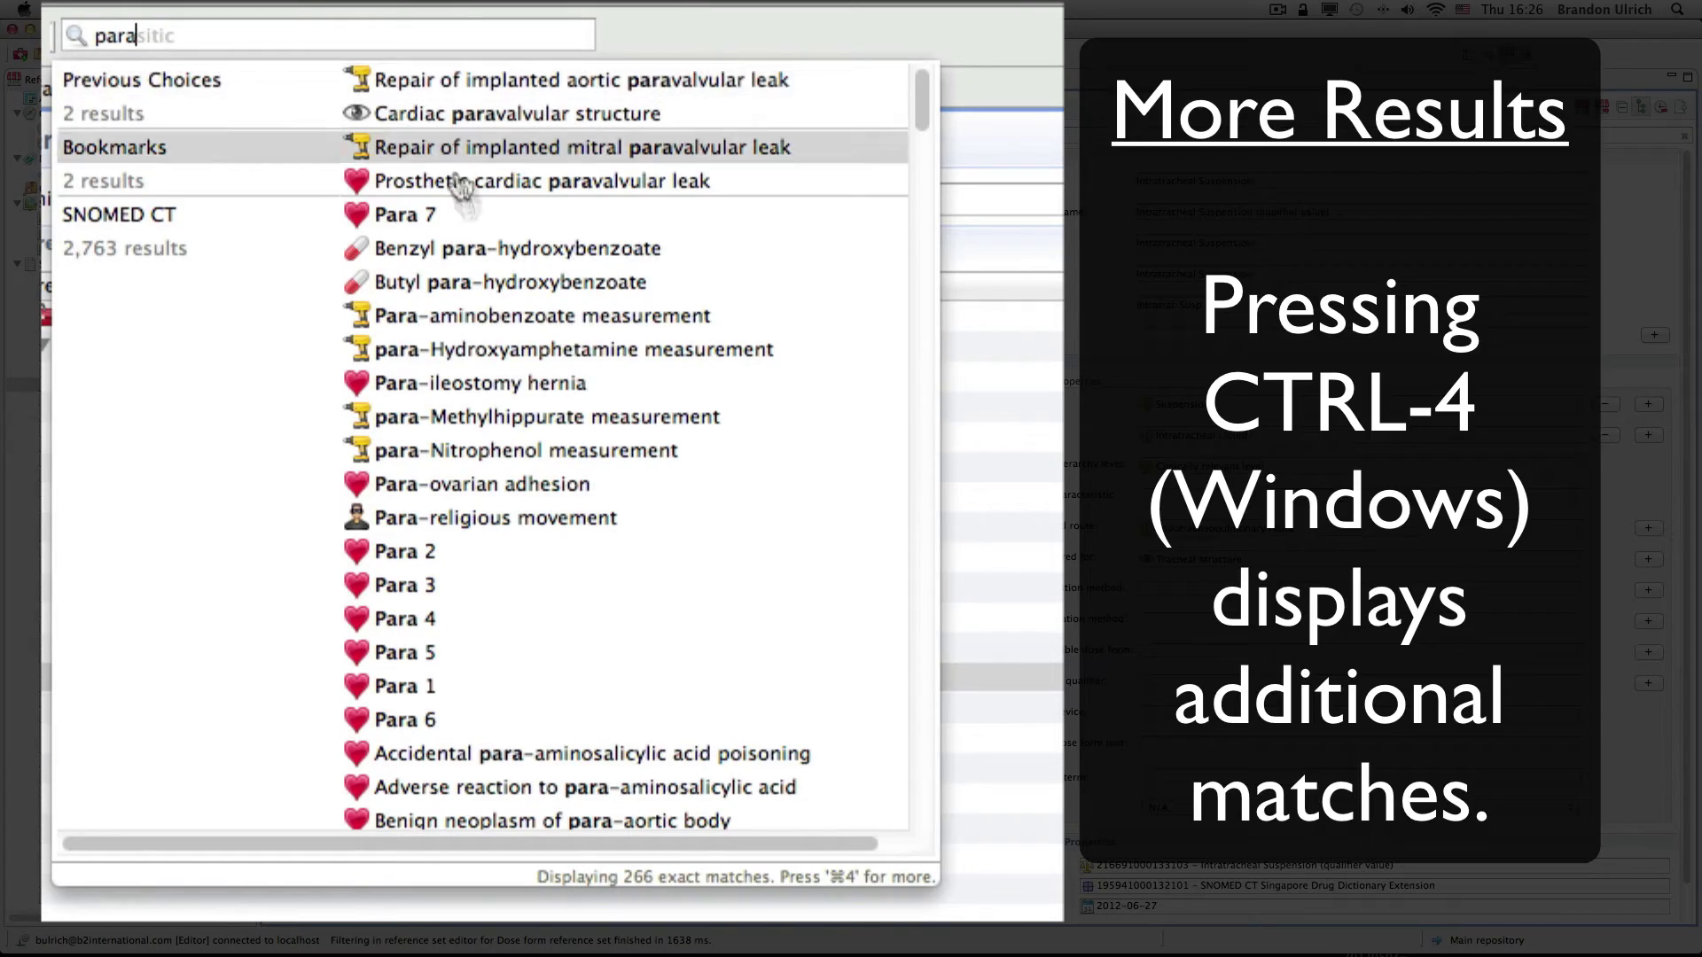
scroll(513, 381, "down", 20)
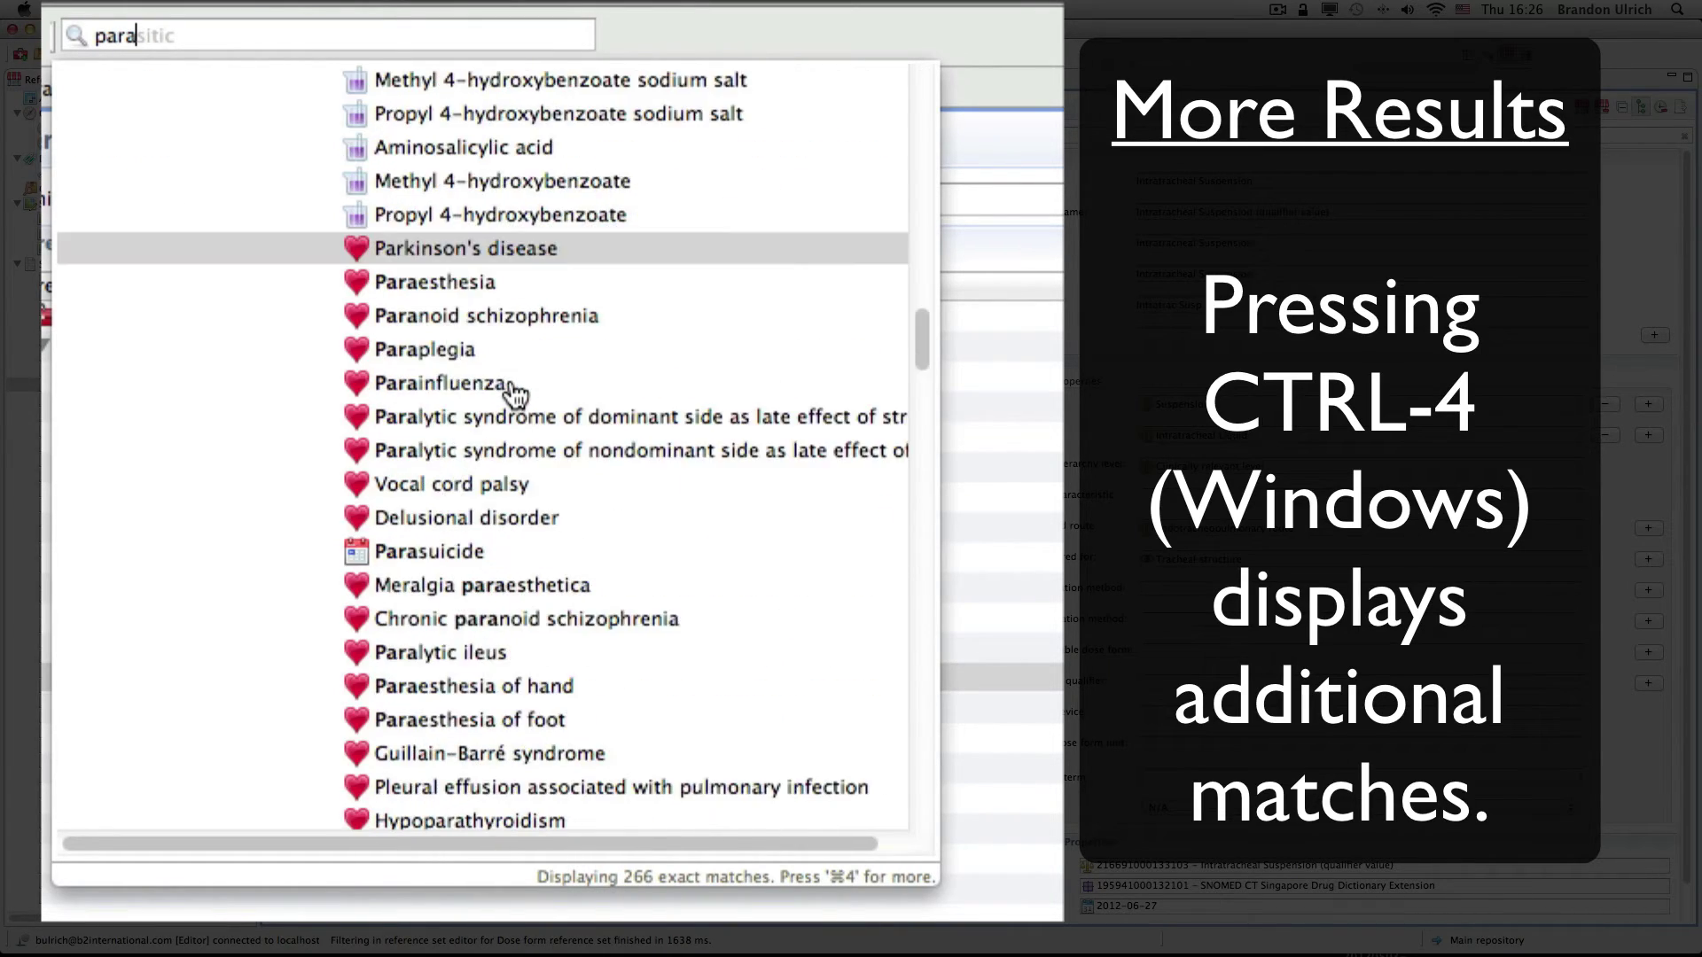
scroll(515, 392, "down", 20)
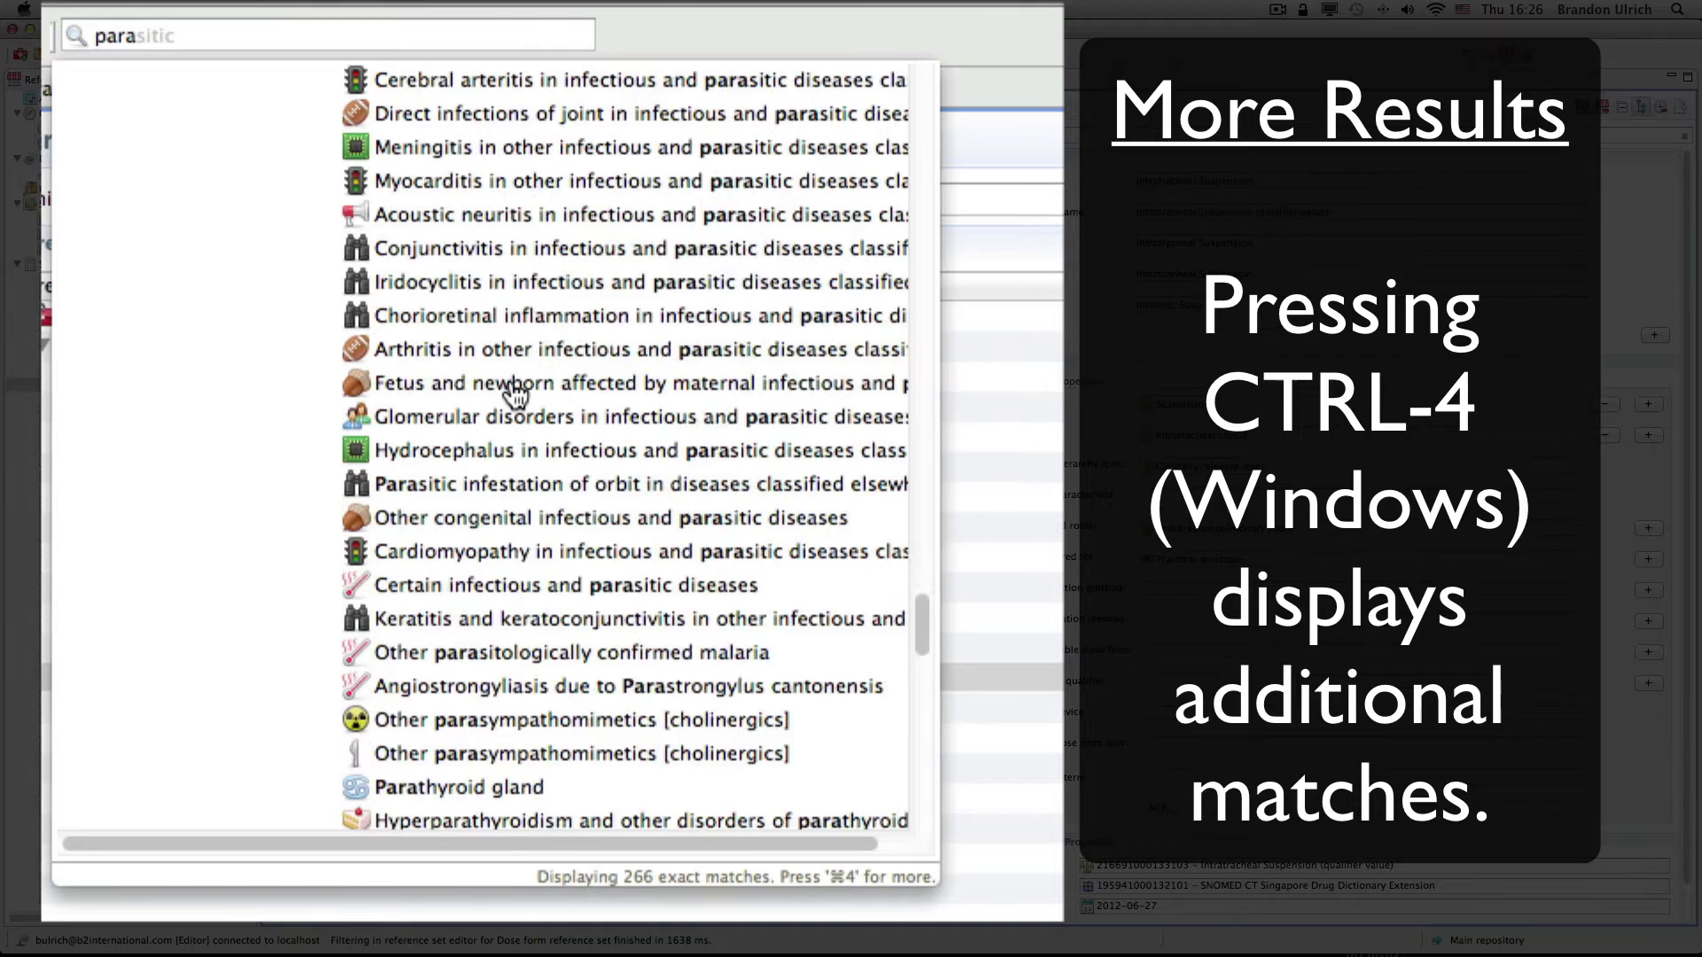
scroll(514, 392, "down", 10)
scroll(514, 392, "down", 10)
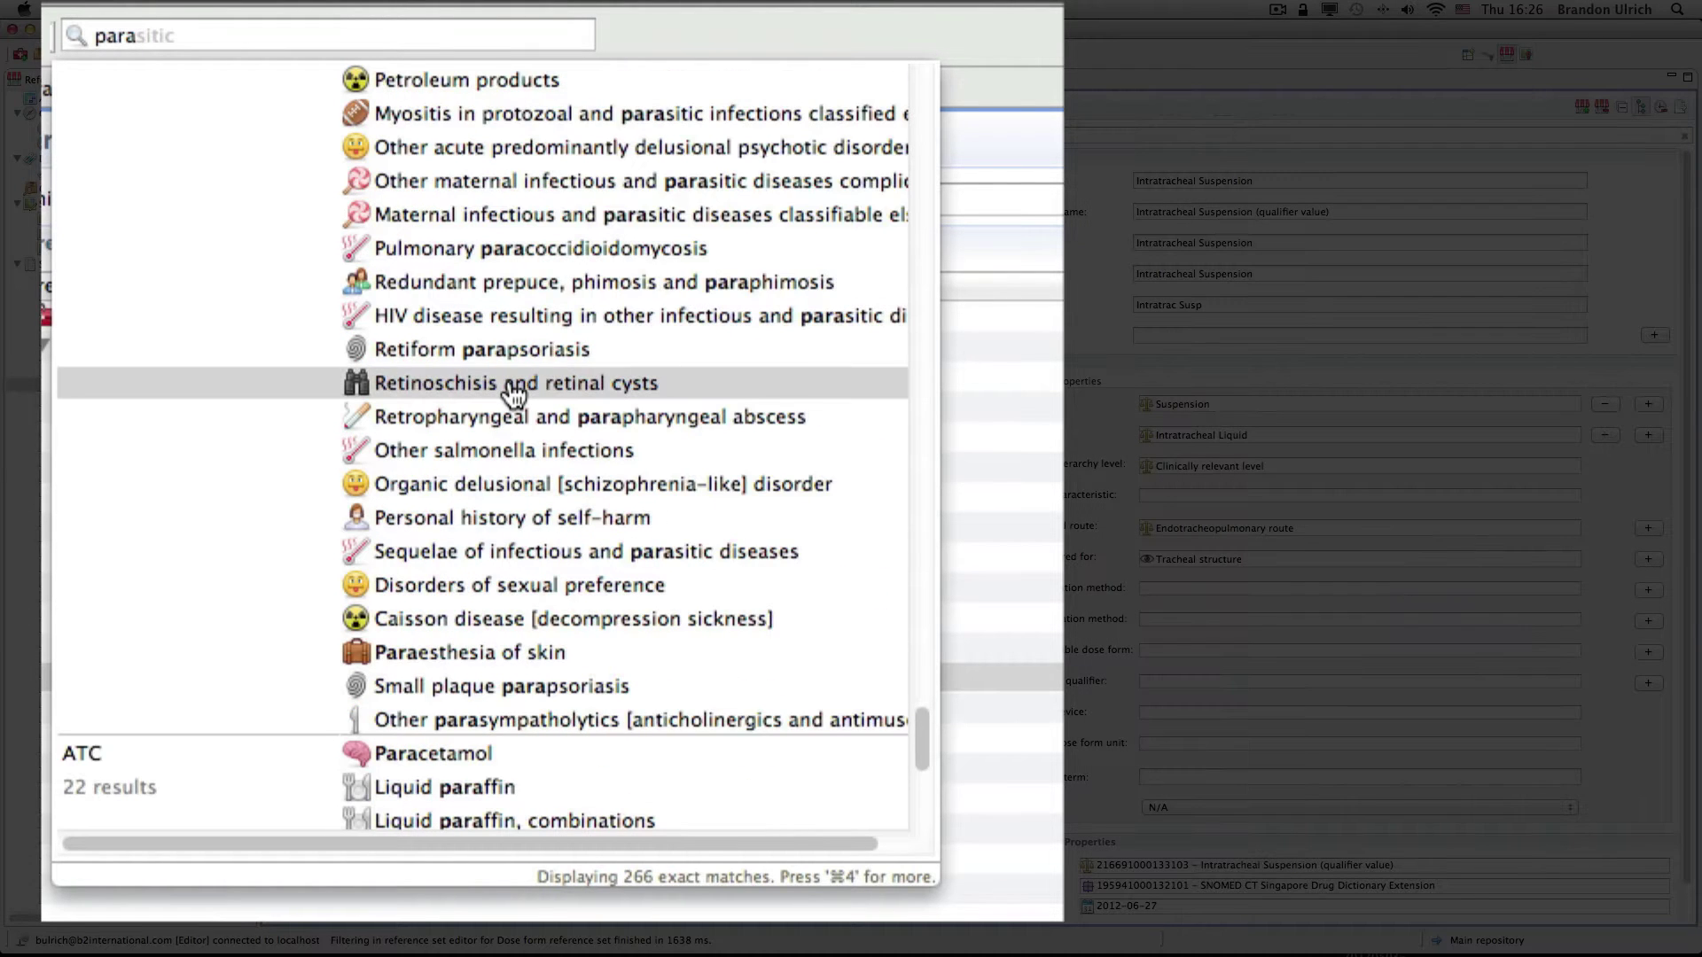
scroll(514, 392, "down", 10)
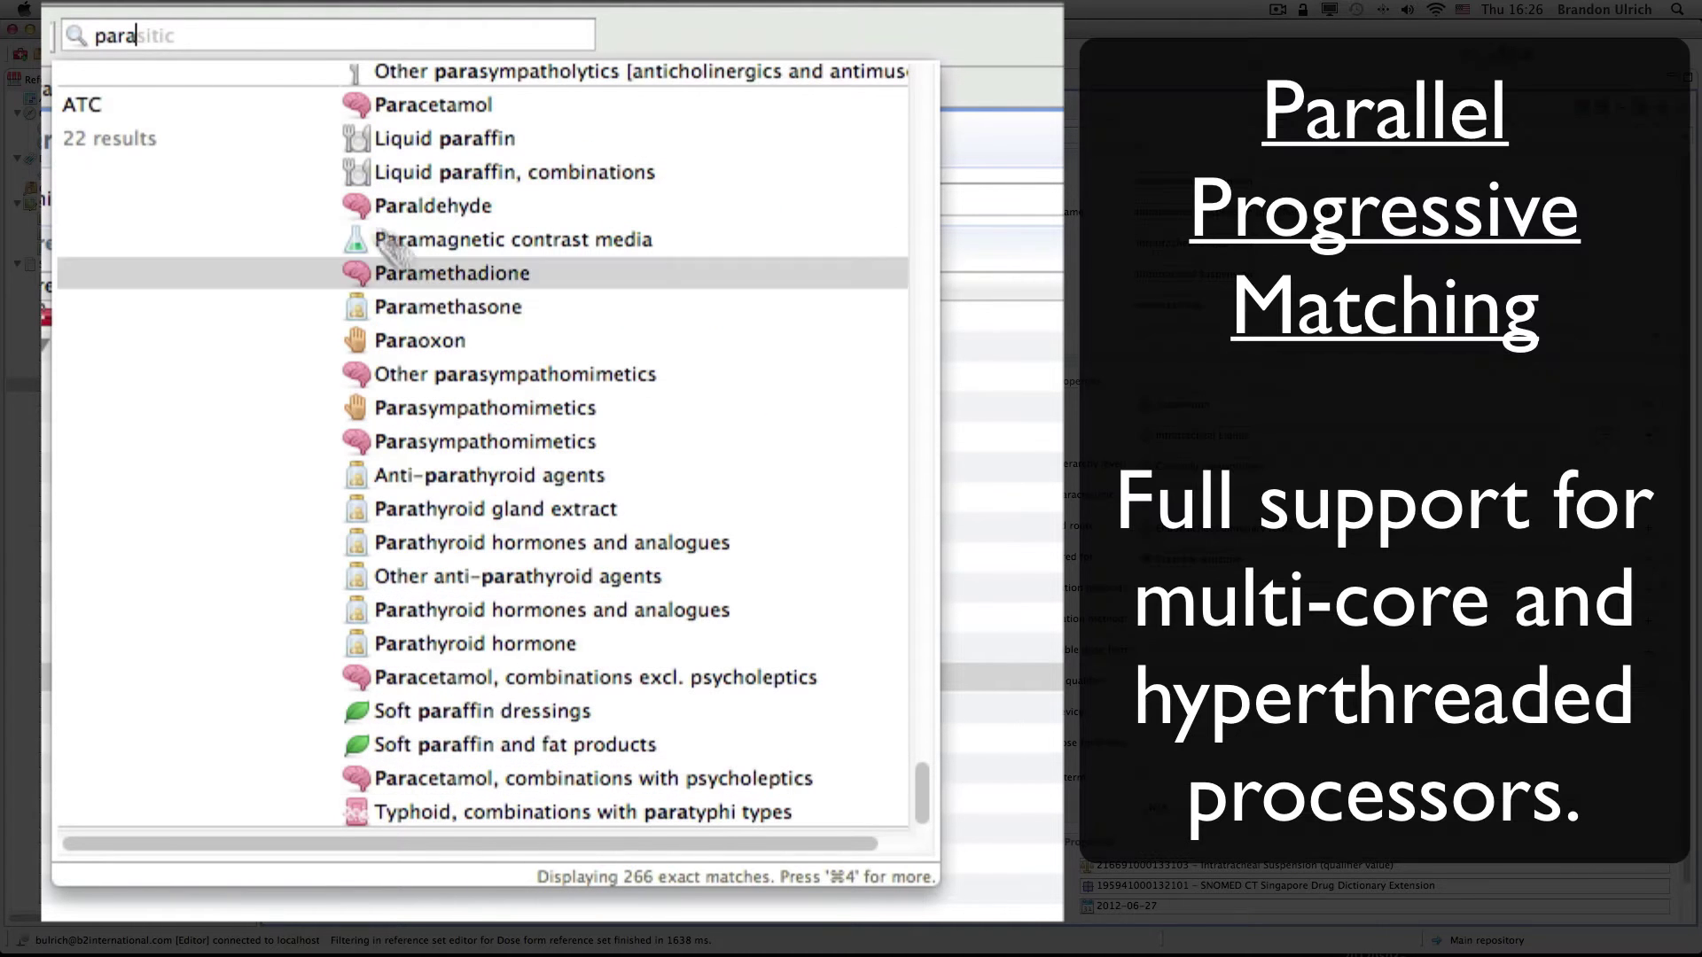
left_click(255, 26)
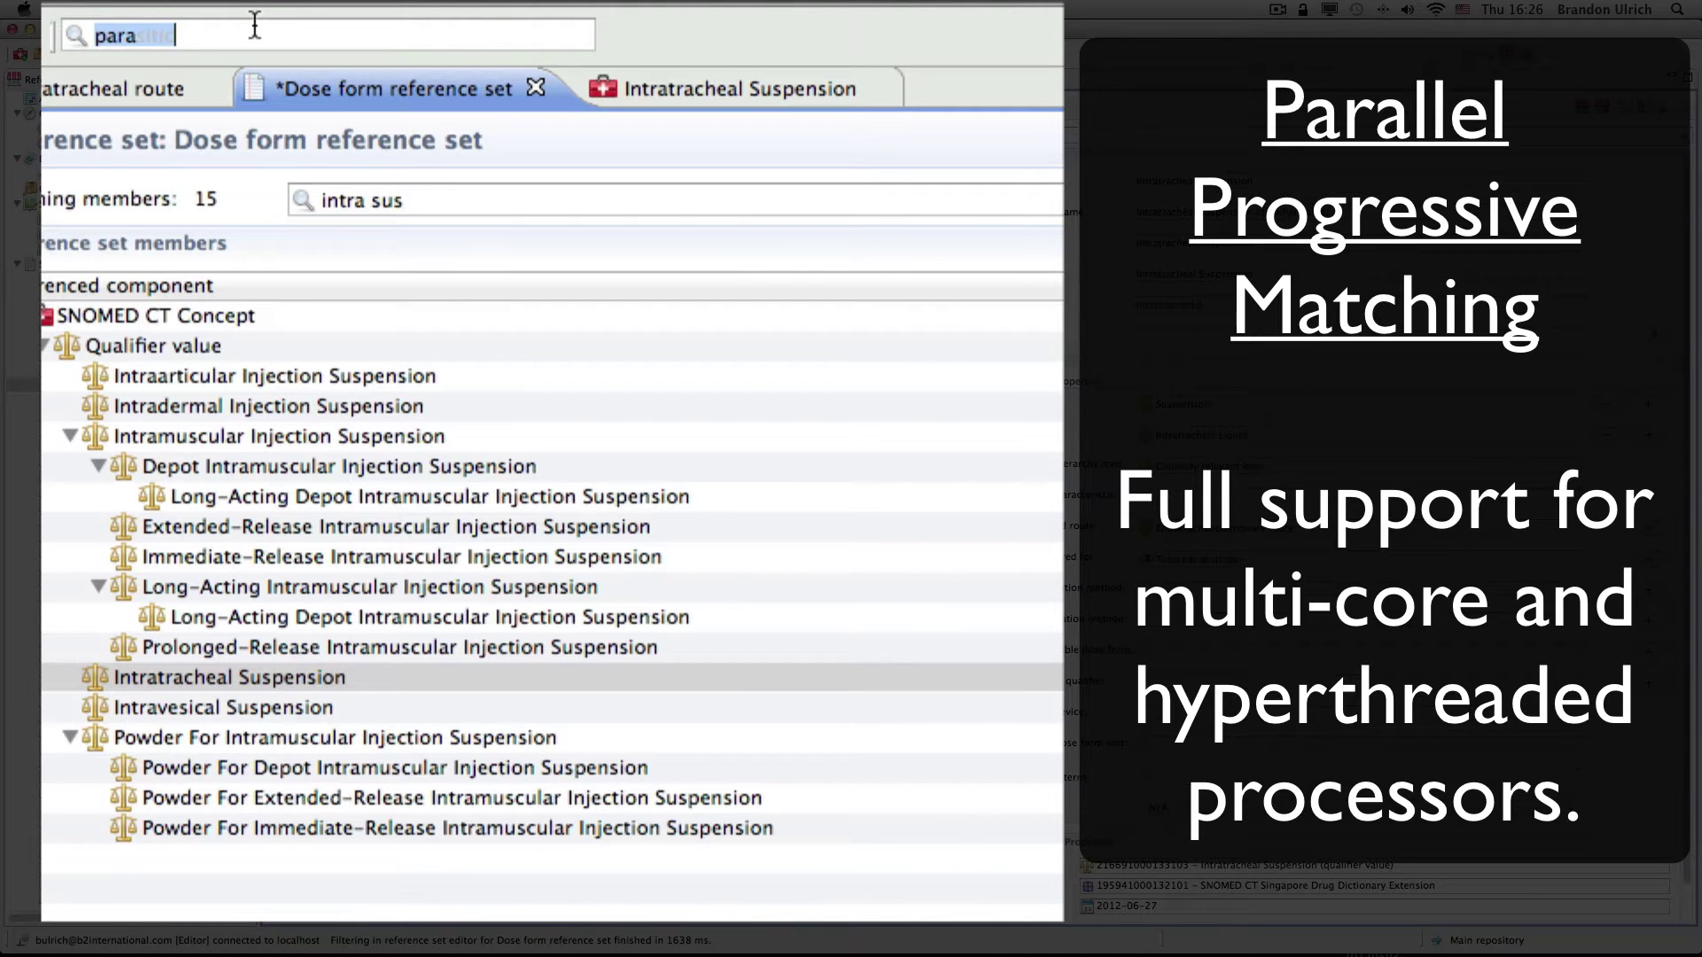
Step: Search concepts for 'lower back pa', then for misspelled 'epididimiss' to get approximate Epididymitis matches
type("lower ")
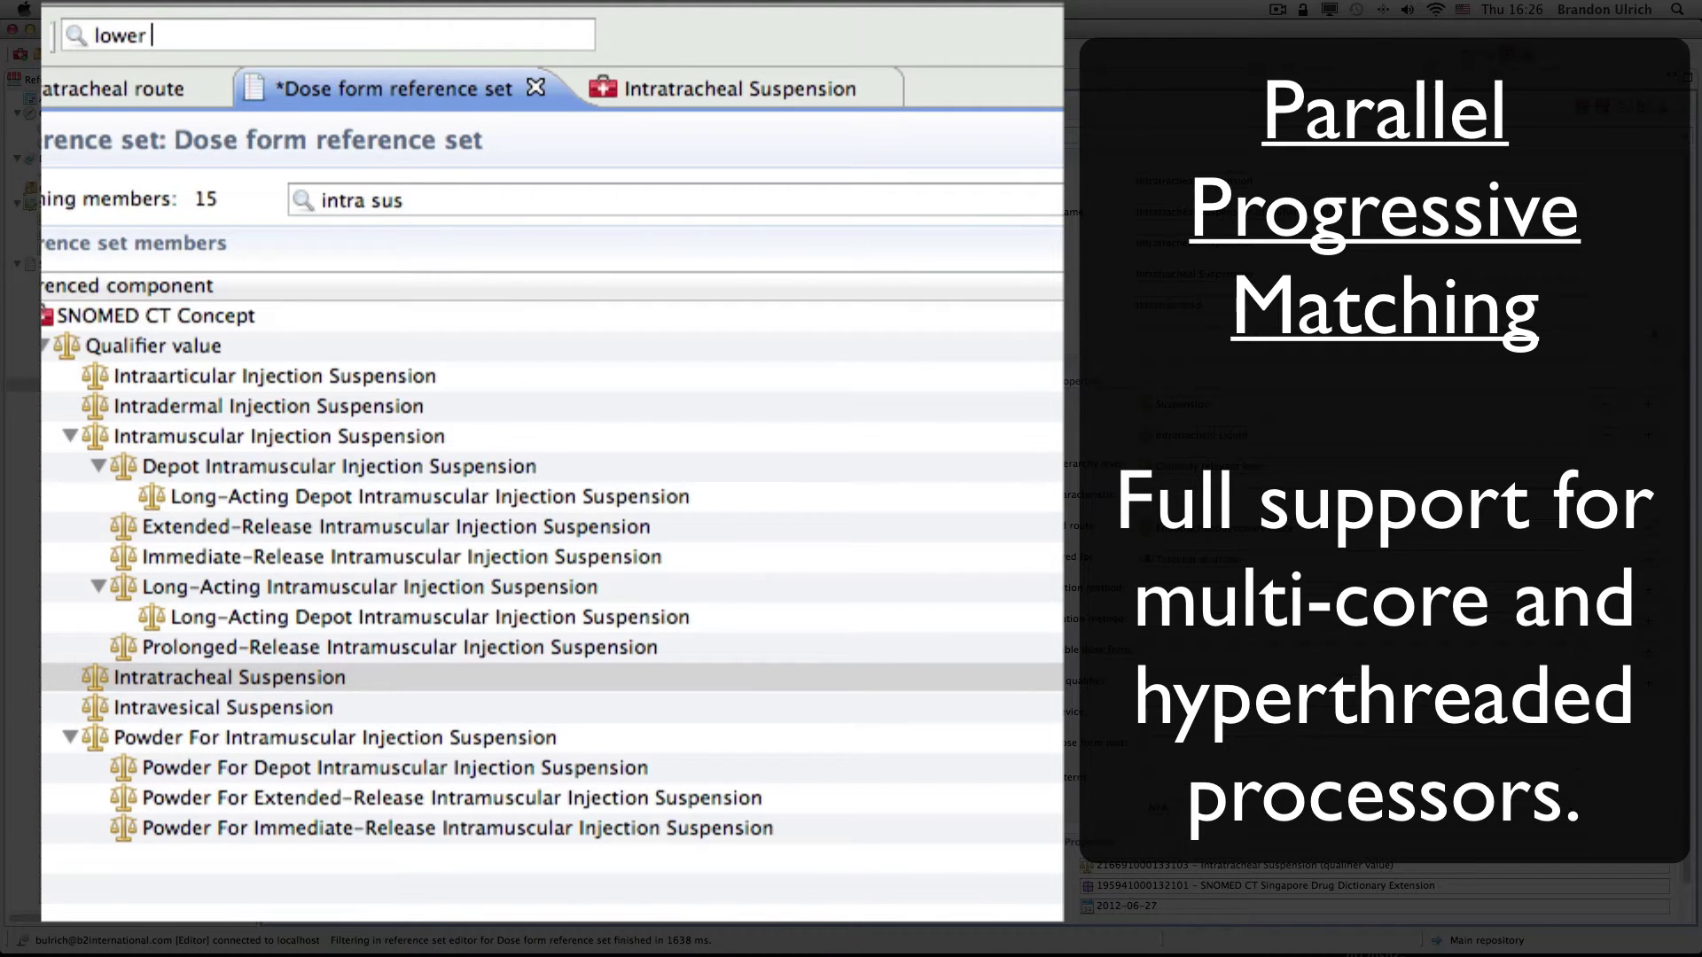
type("back pa")
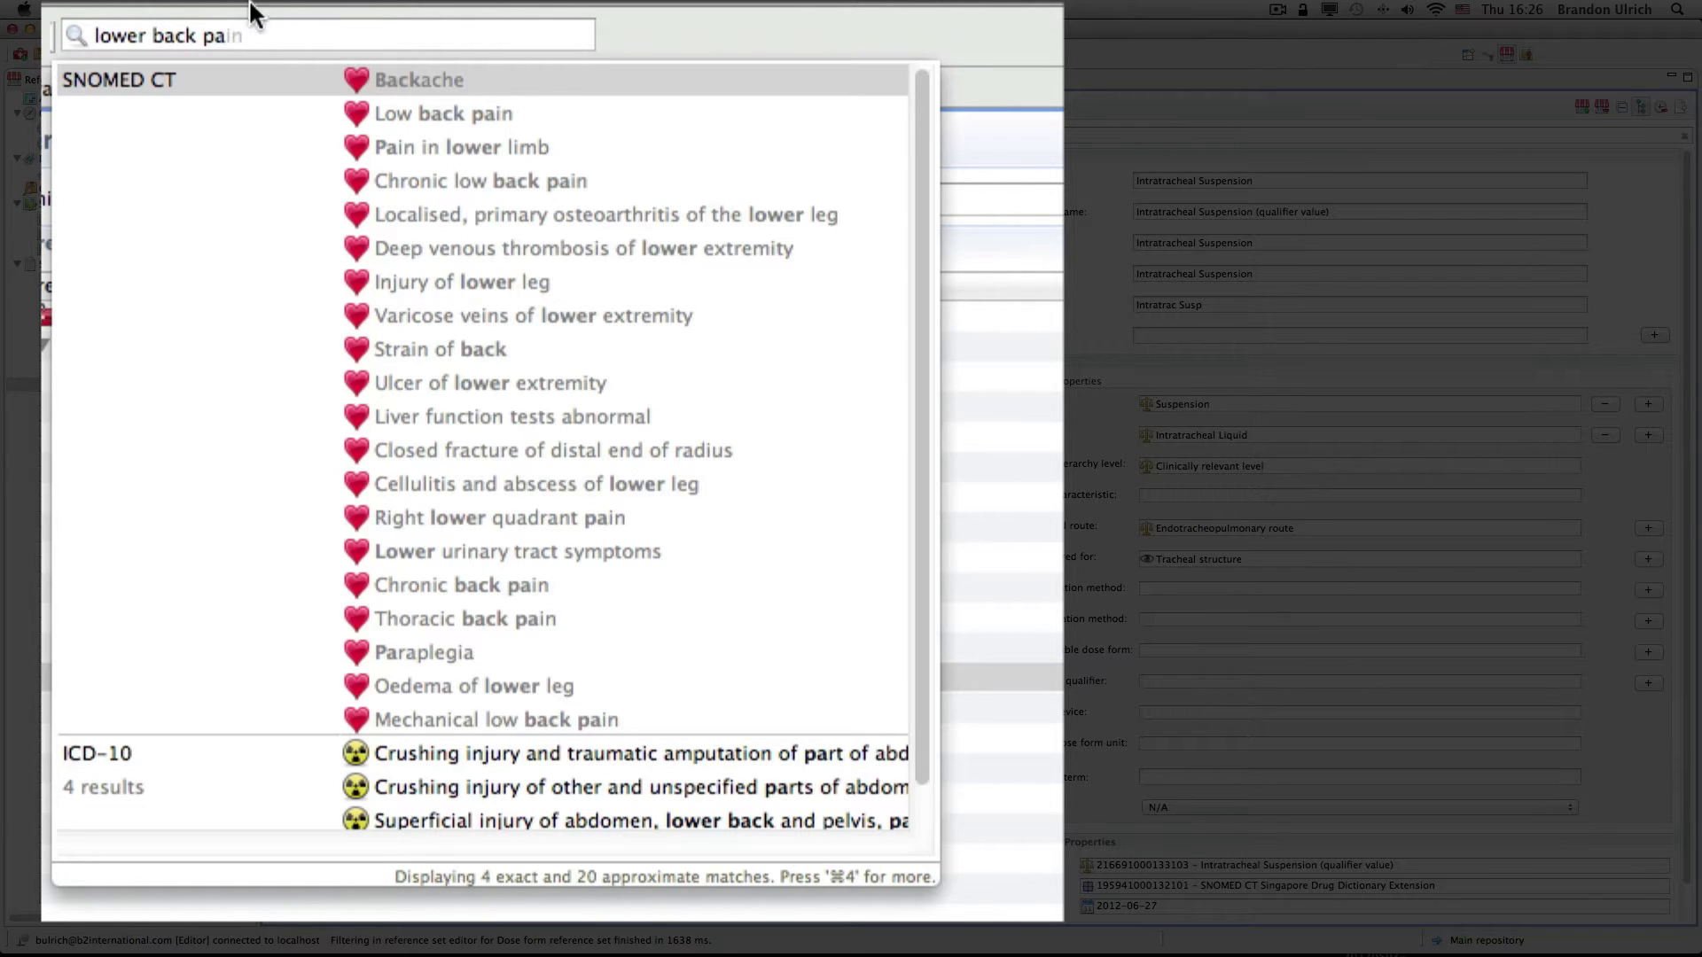
double_click(260, 39)
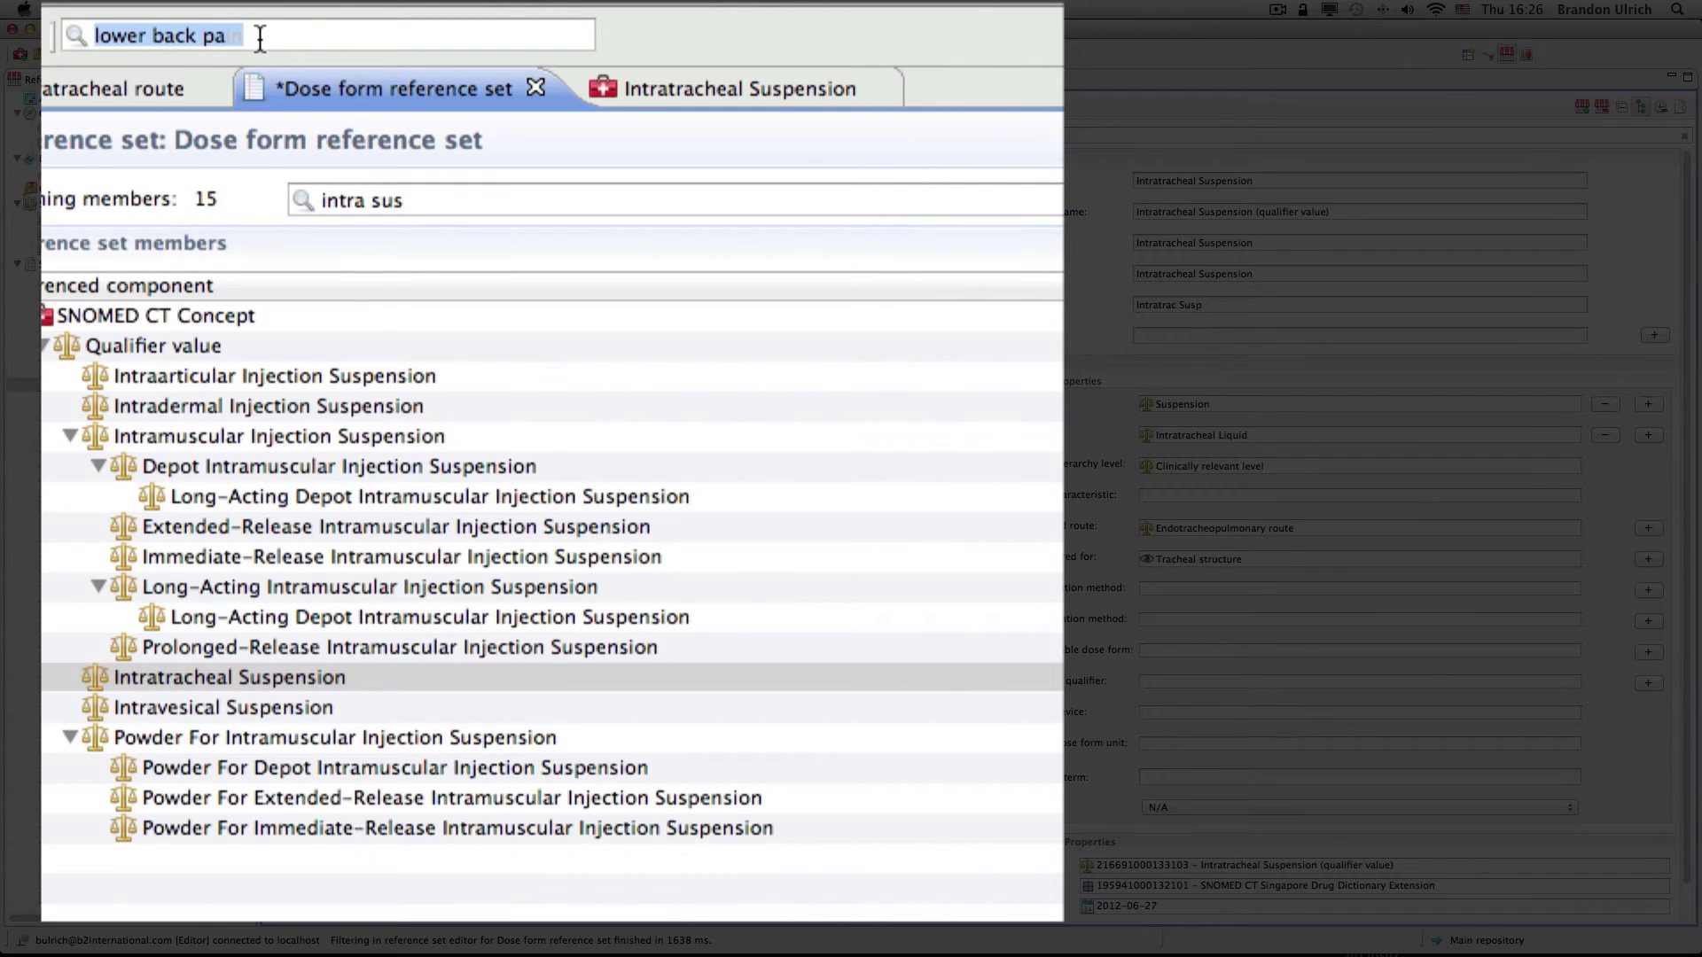
key("super+a")
type("epididimiss")
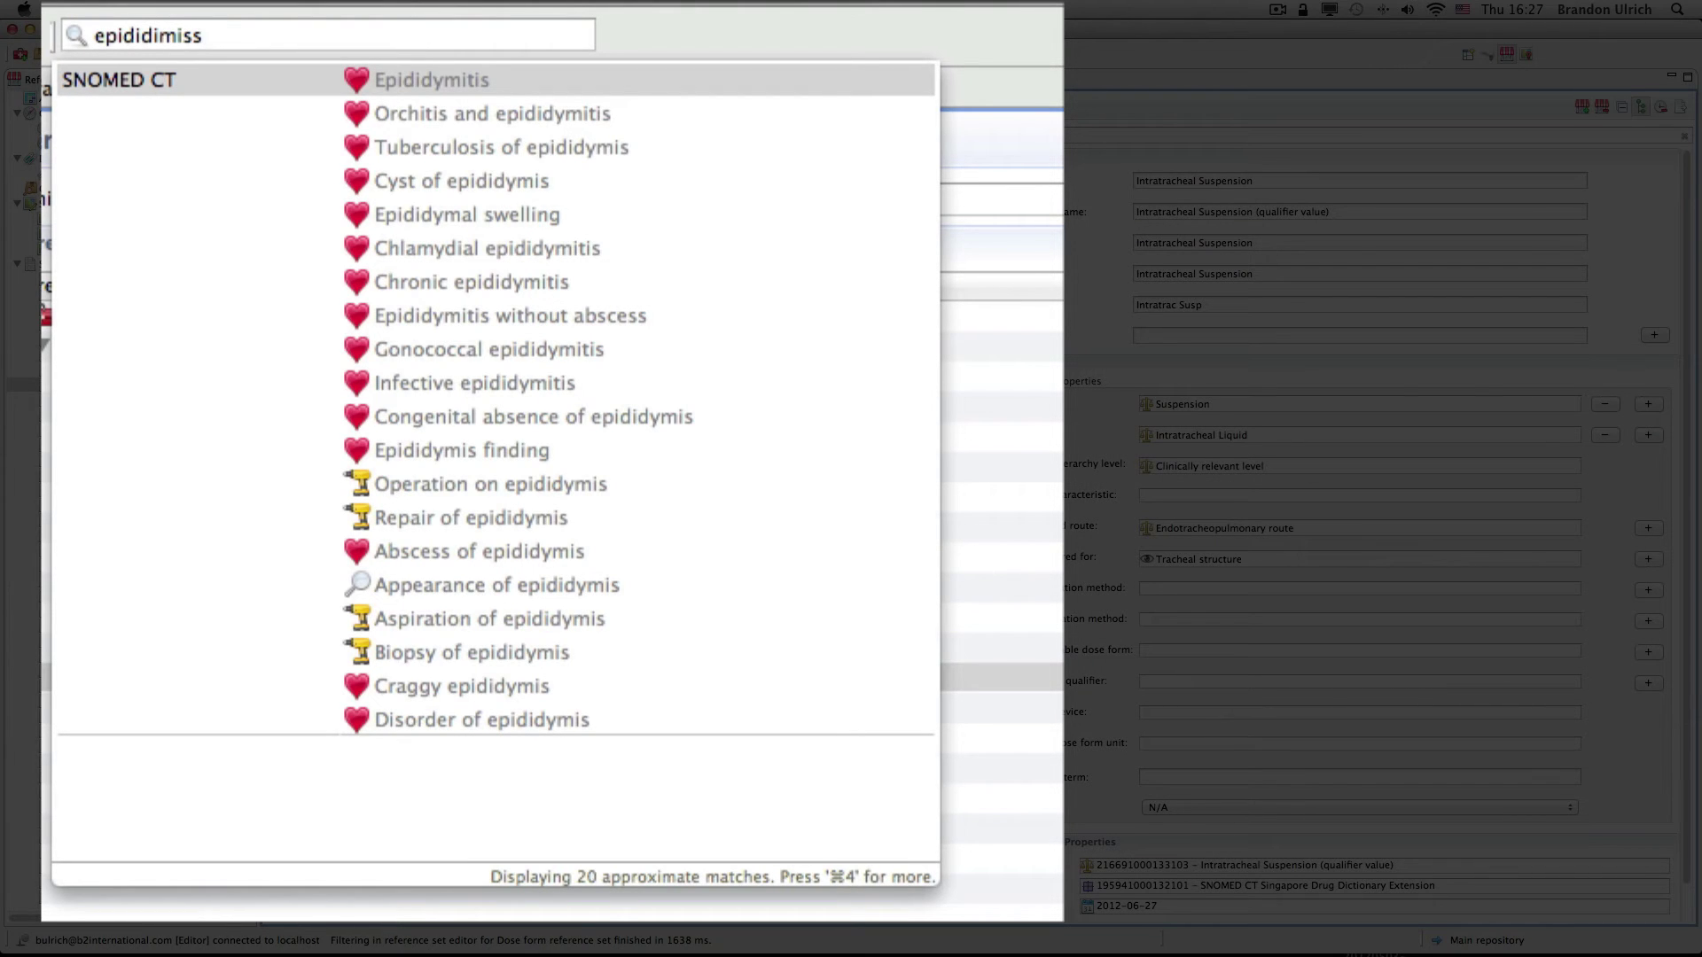
left_click(253, 34)
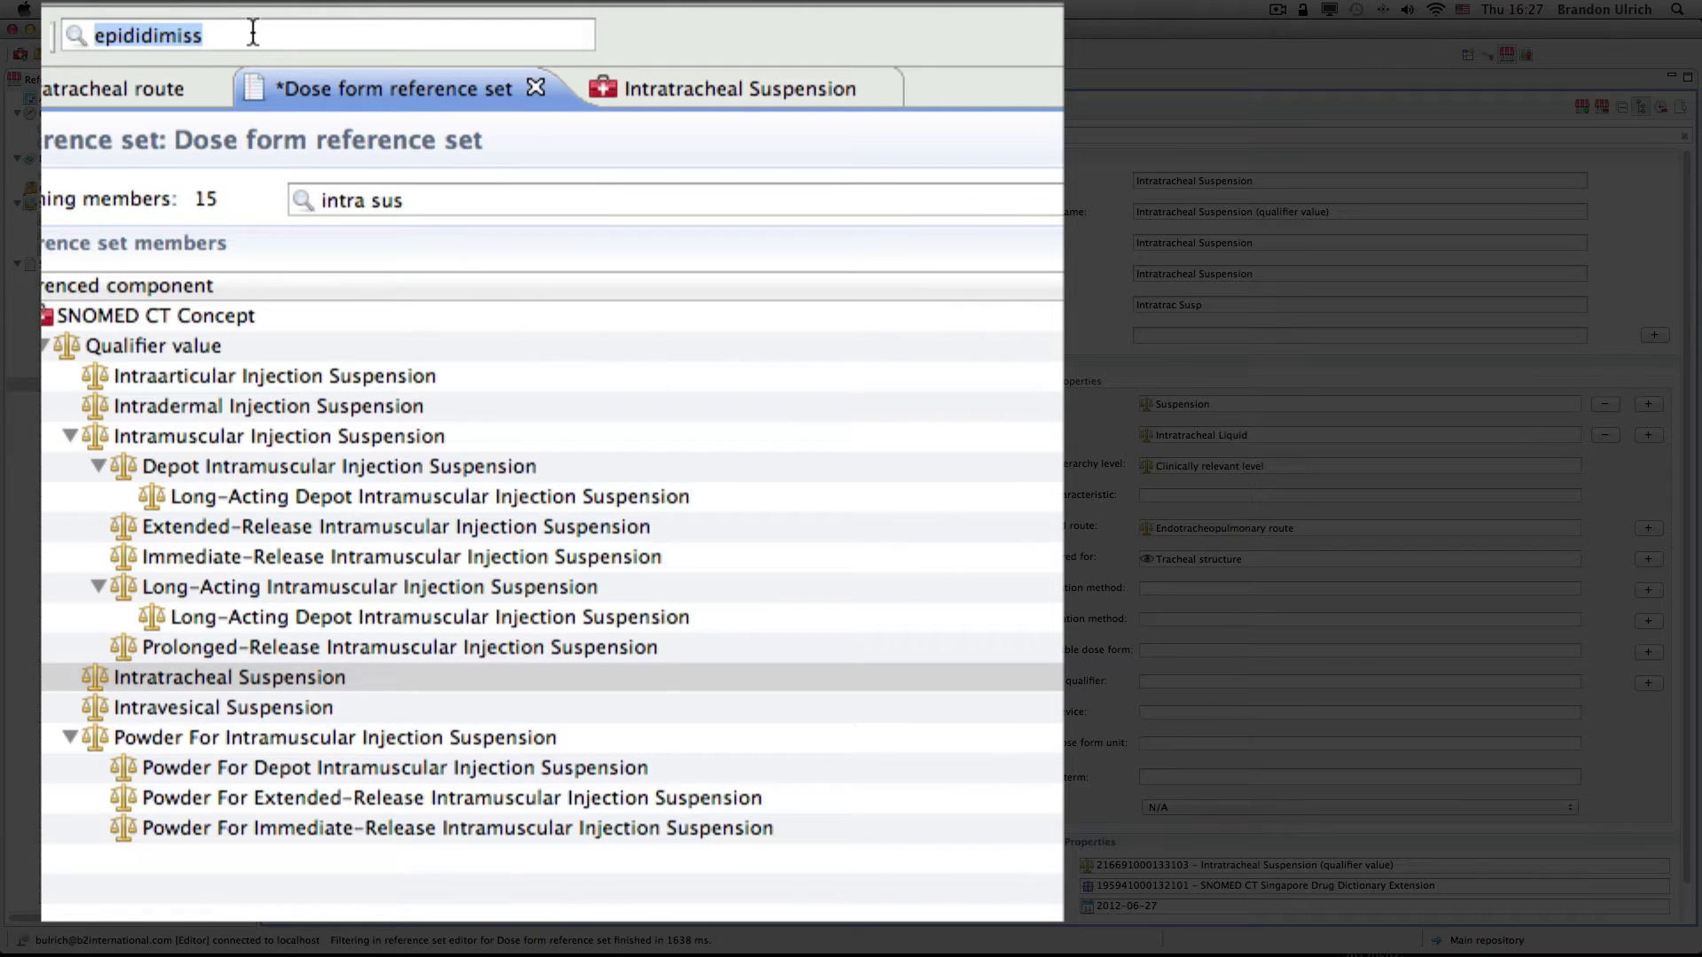
Step: Search for 'bovine' (158 results), then bring up Snow Owl Preferences for search profiles
type("bov")
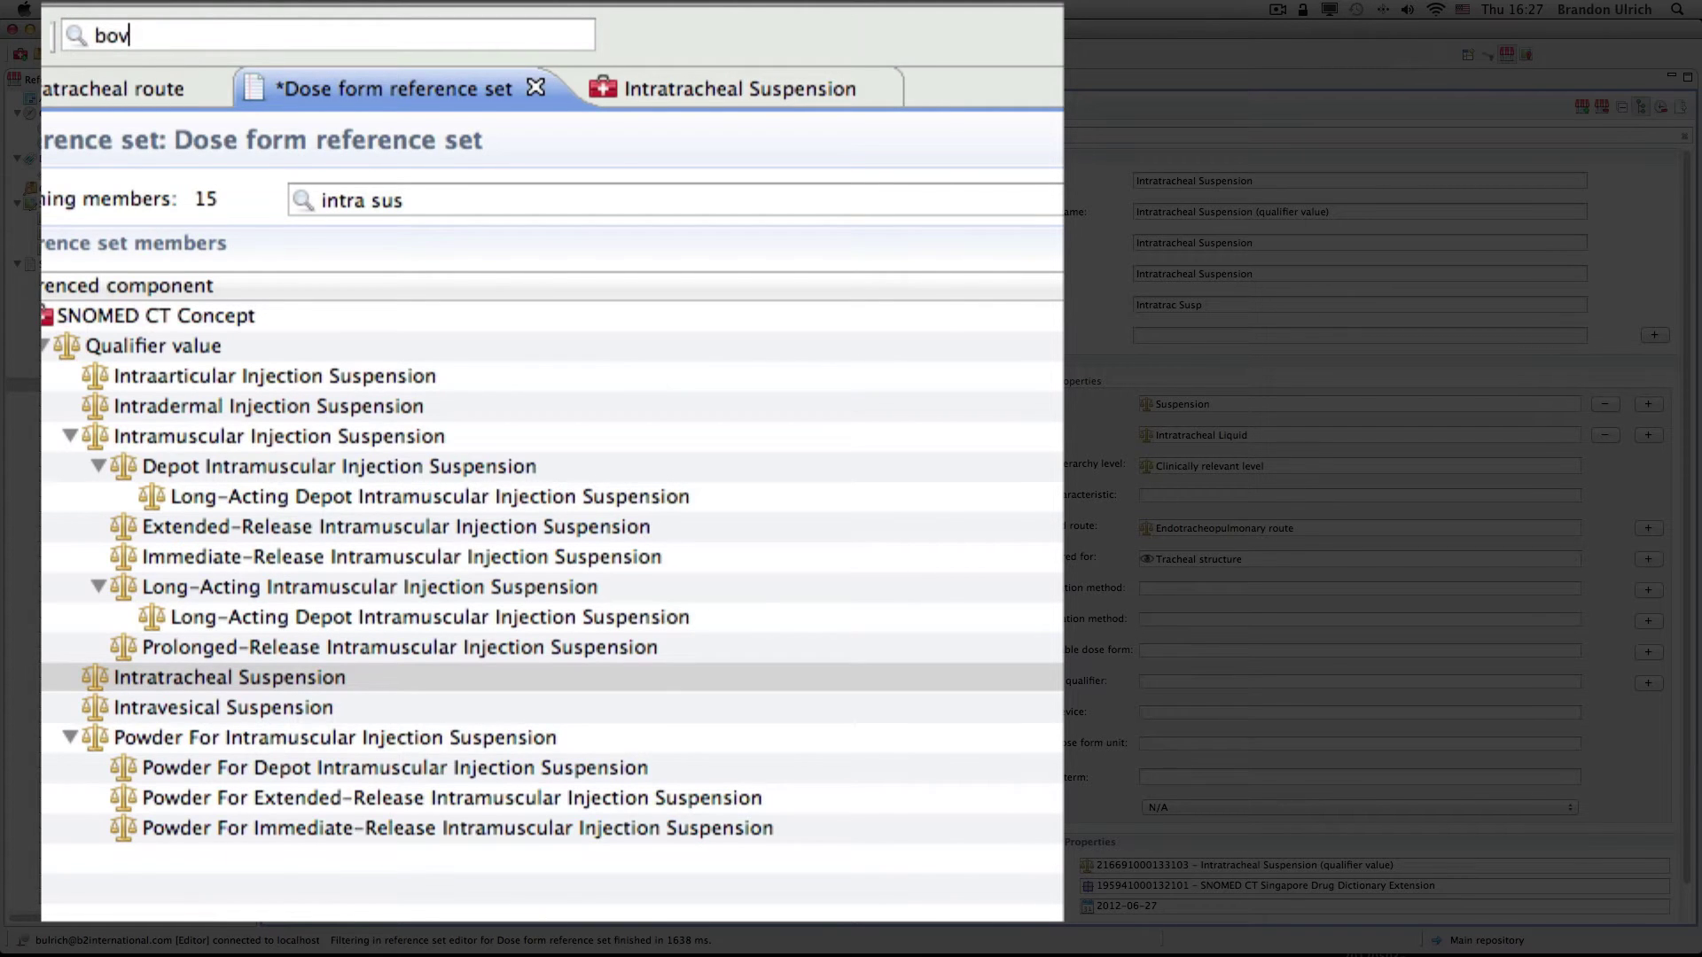
type("ine")
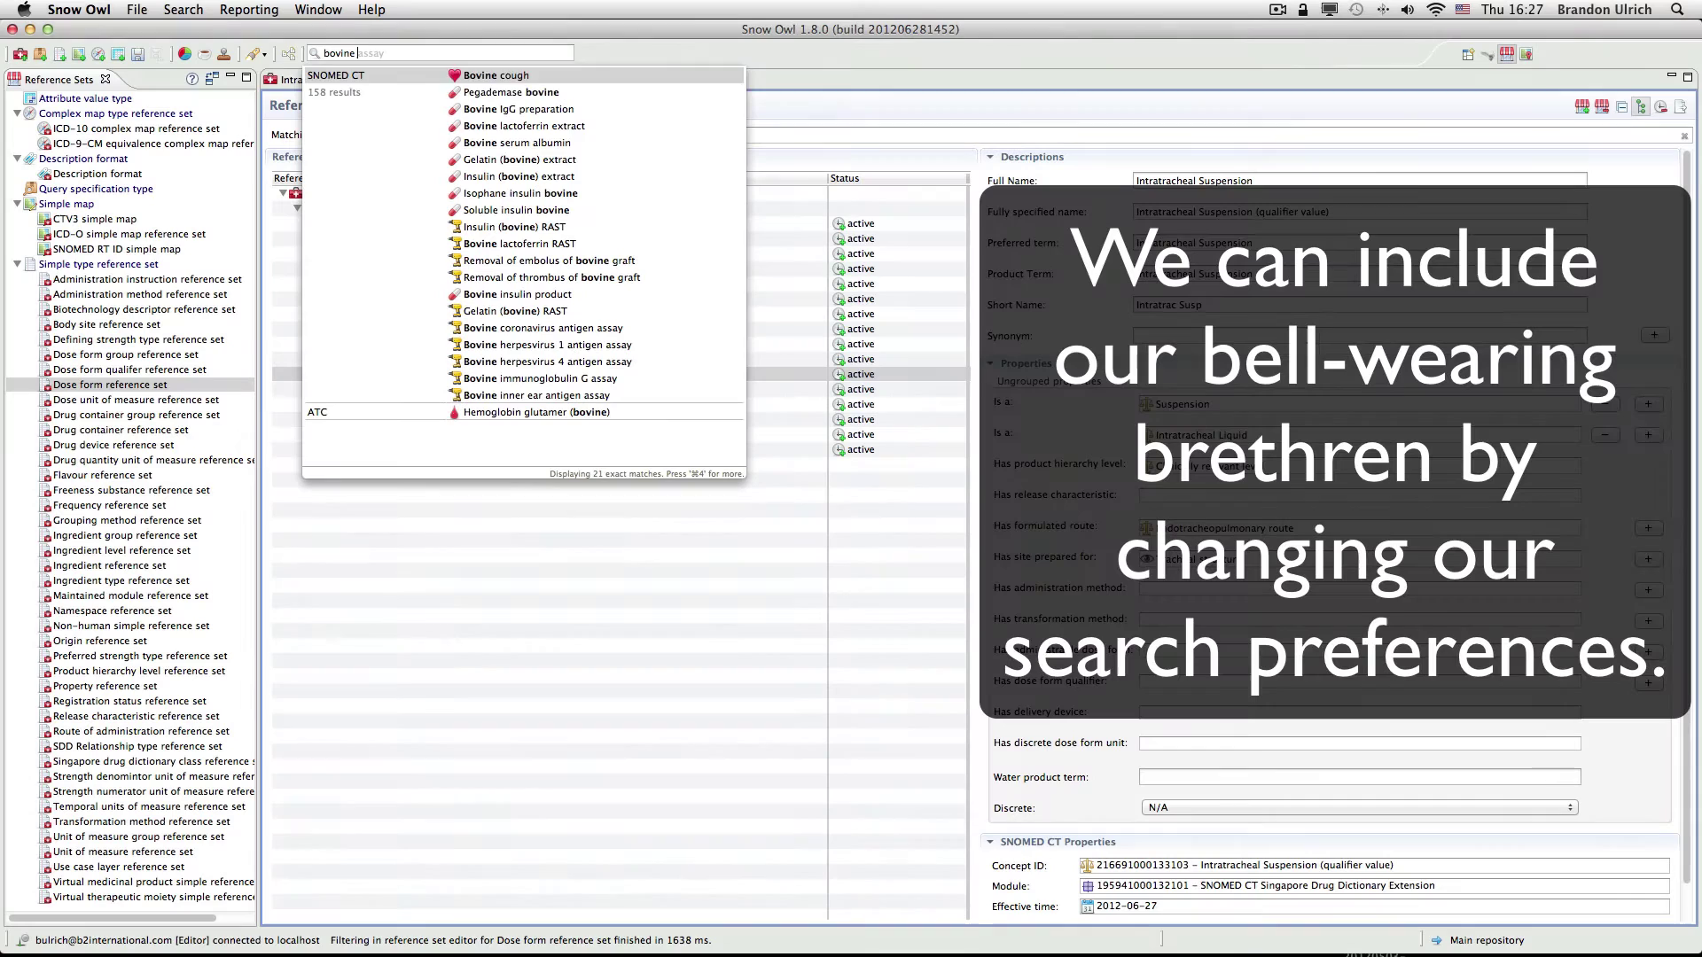
left_click(55, 11)
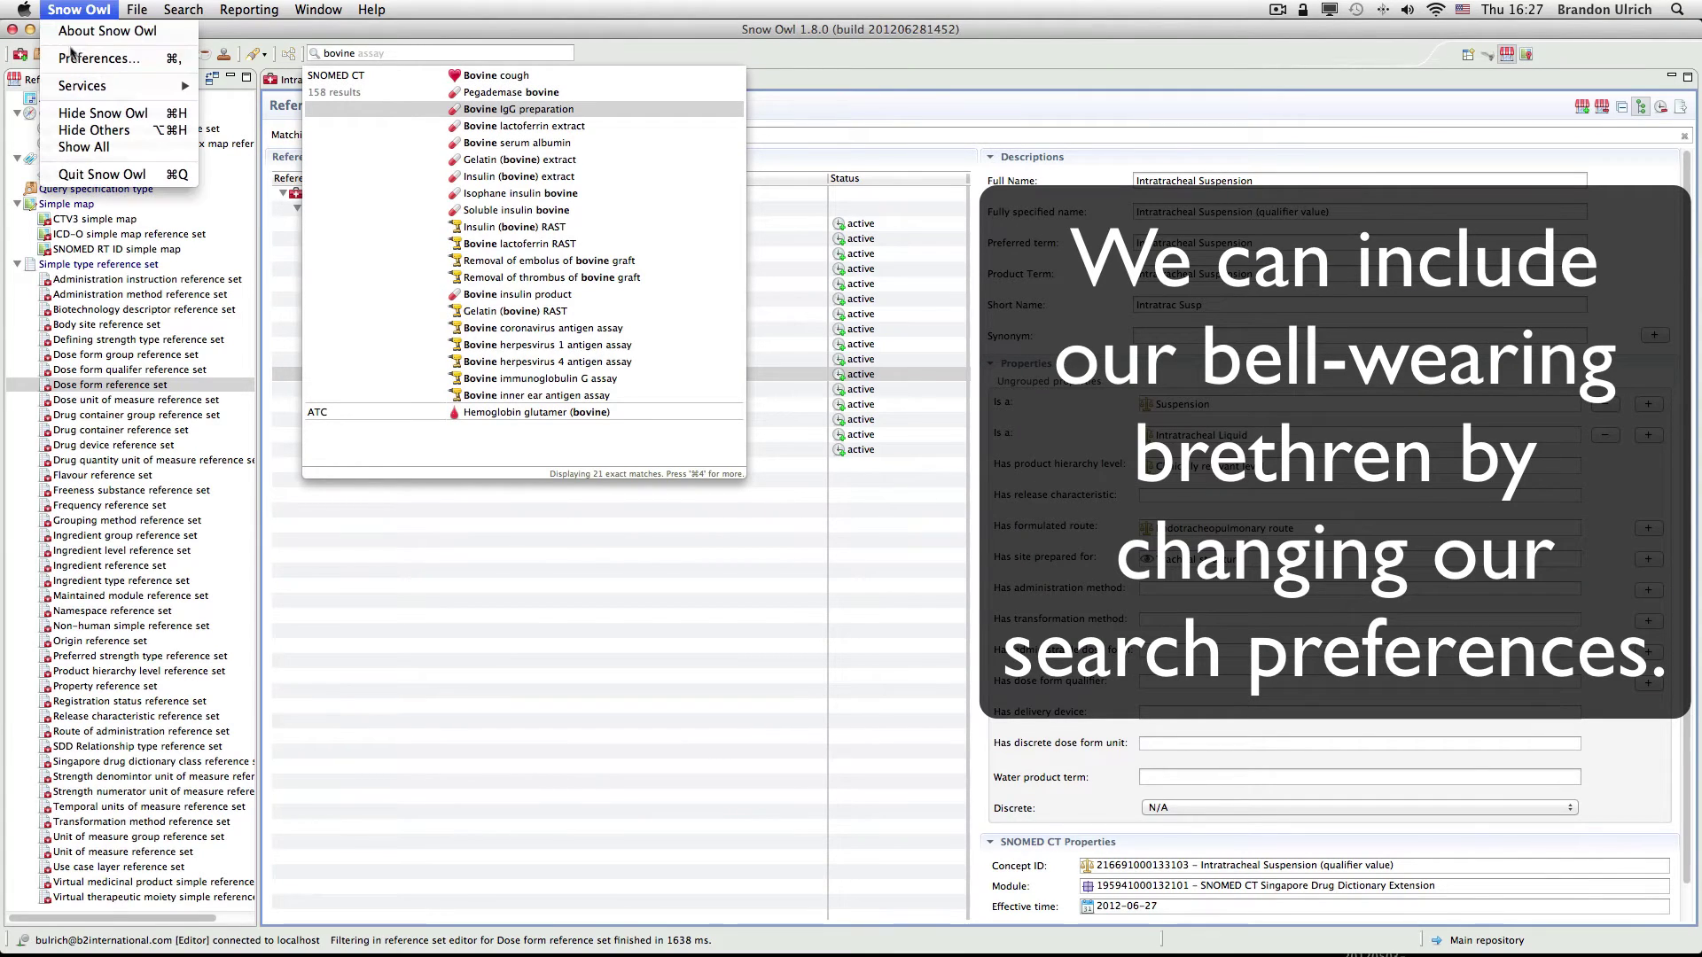
left_click(99, 60)
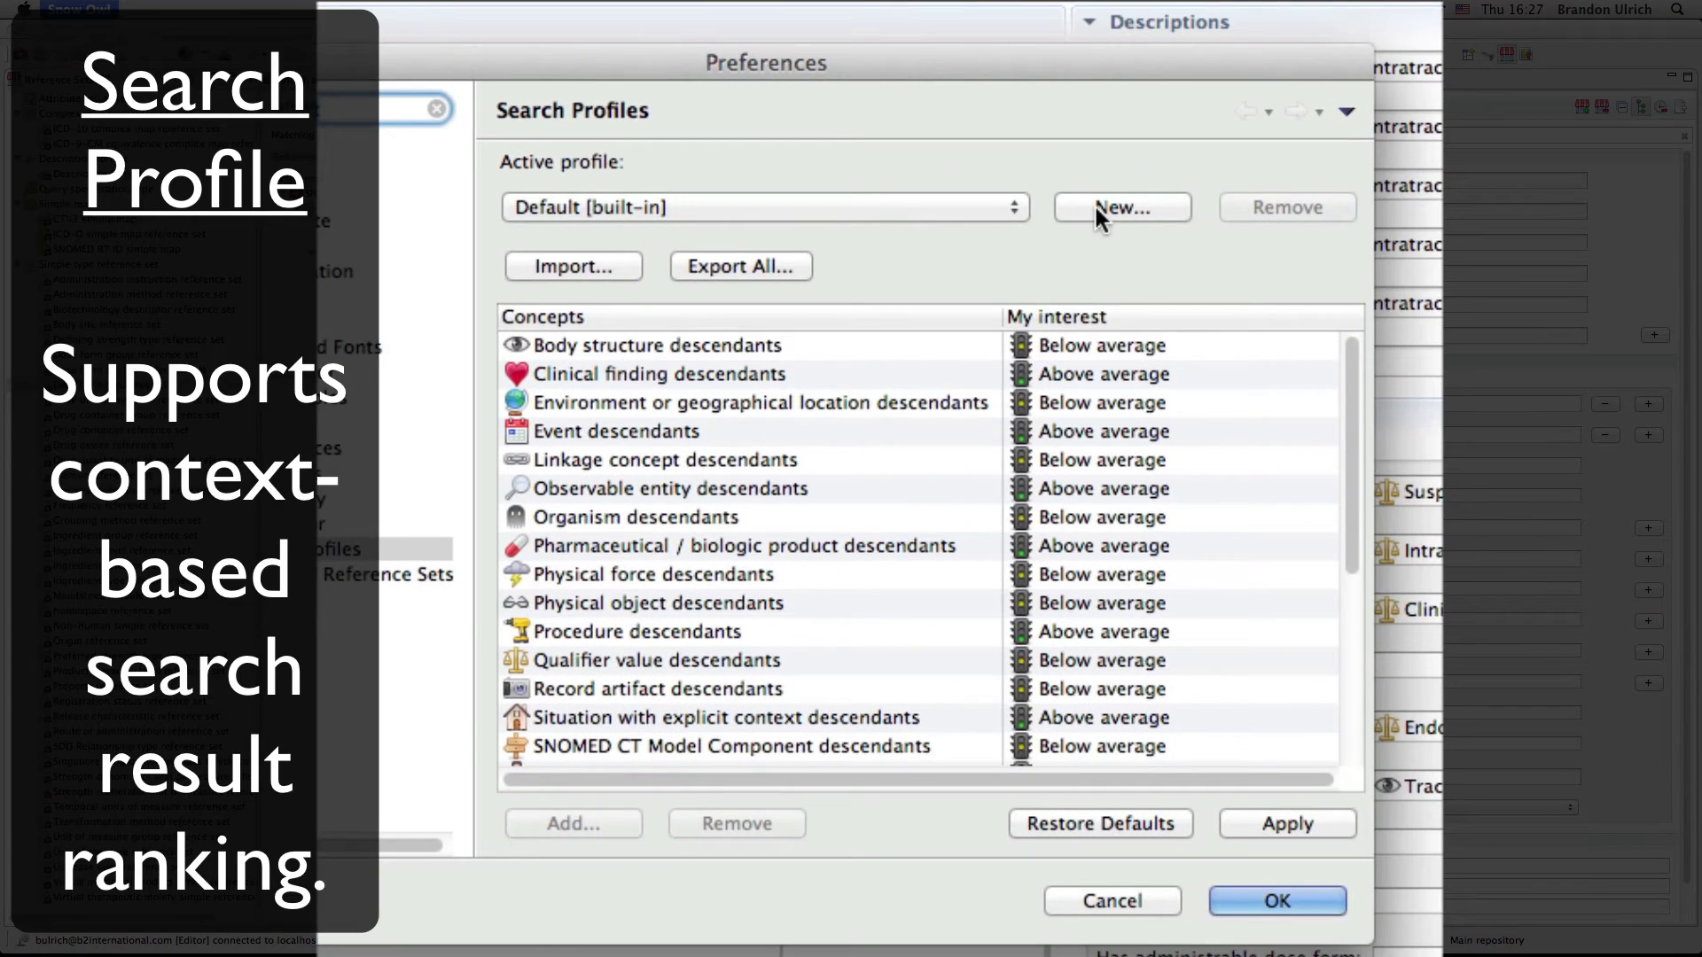
Step: Create a search profile named B2i rating Non-human simple reference set members Above average
left_click(1071, 181)
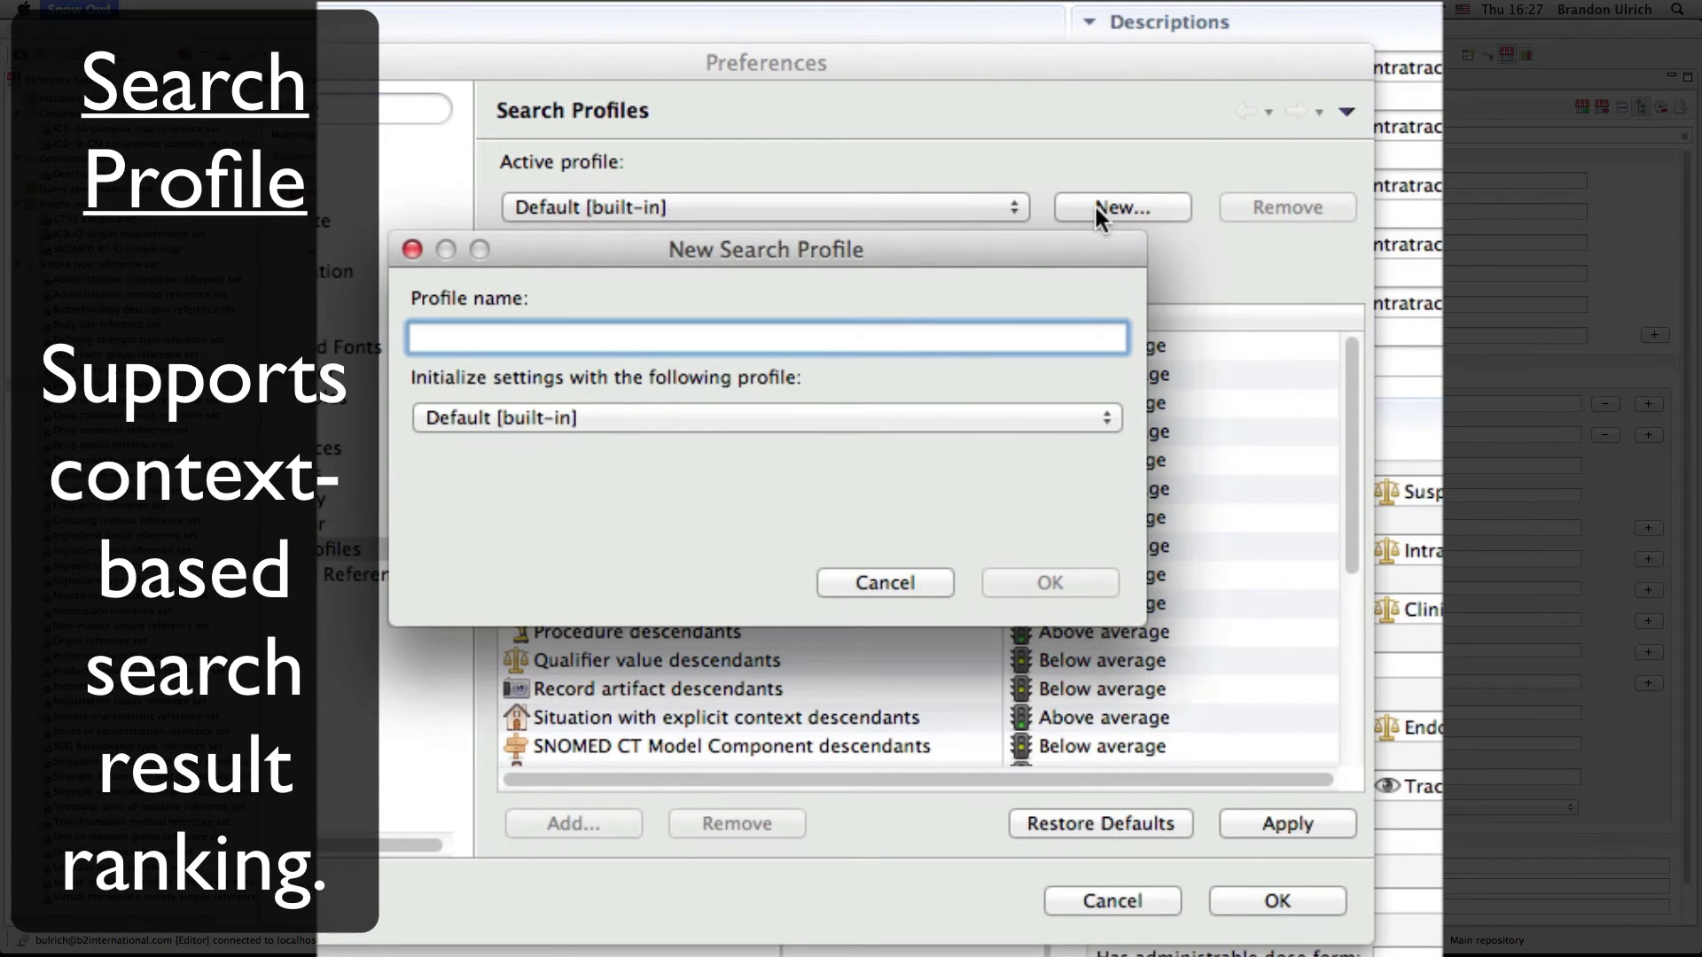
type("B2i")
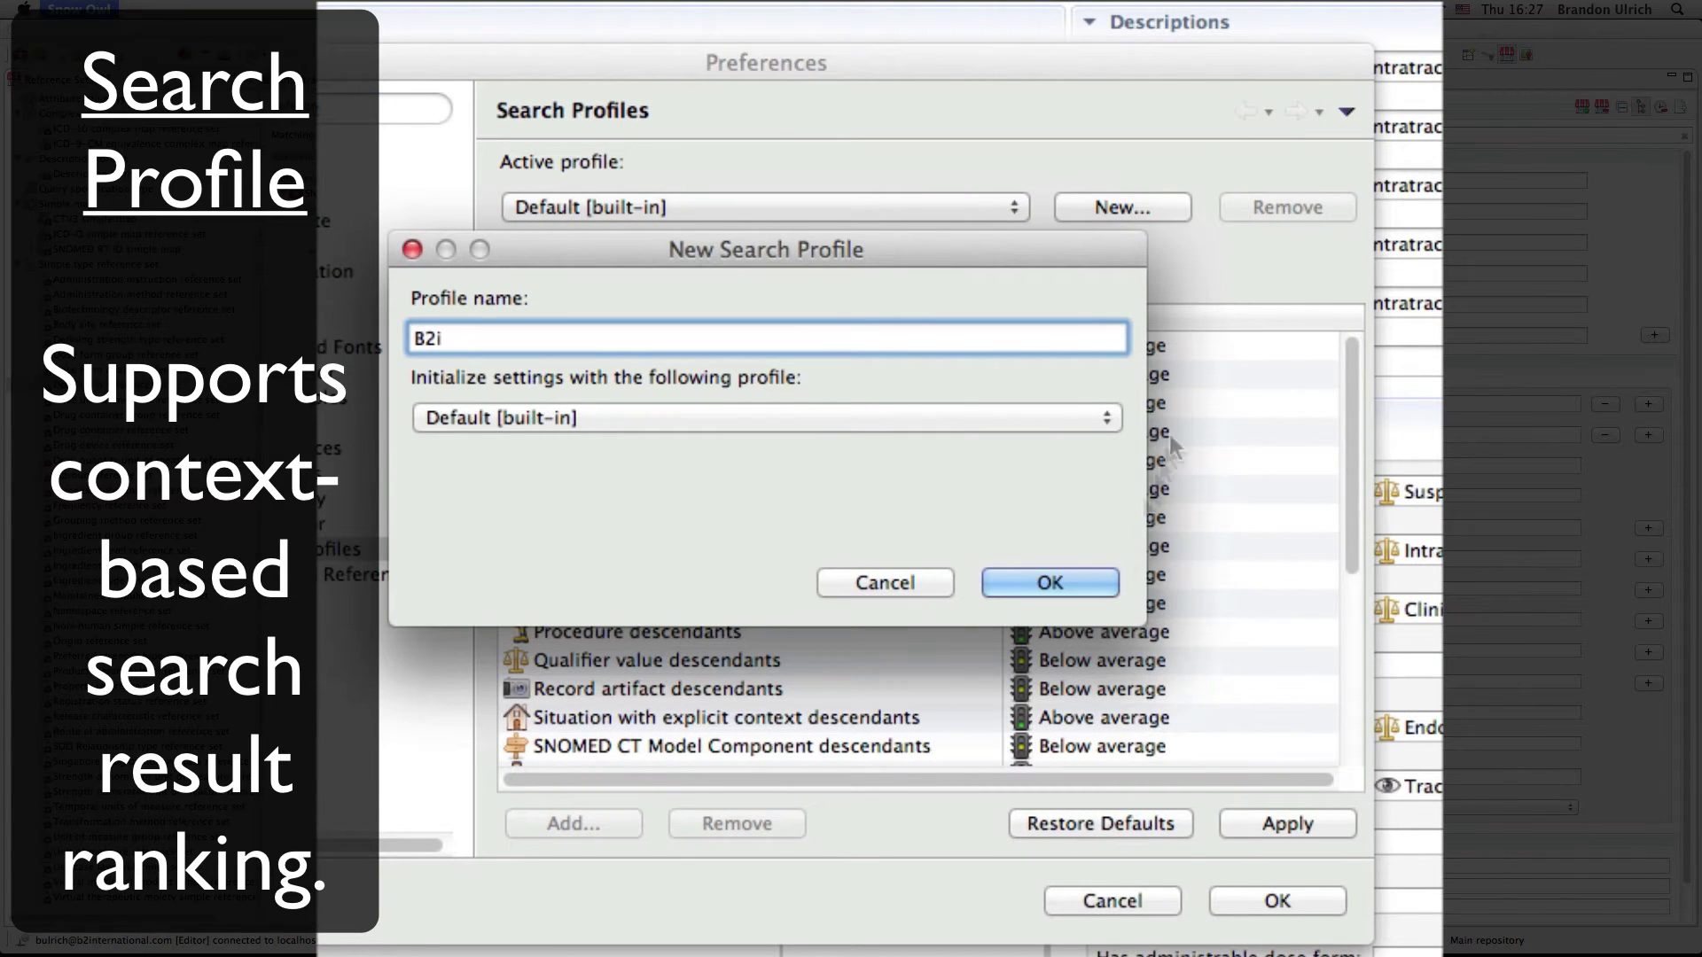
left_click(1066, 581)
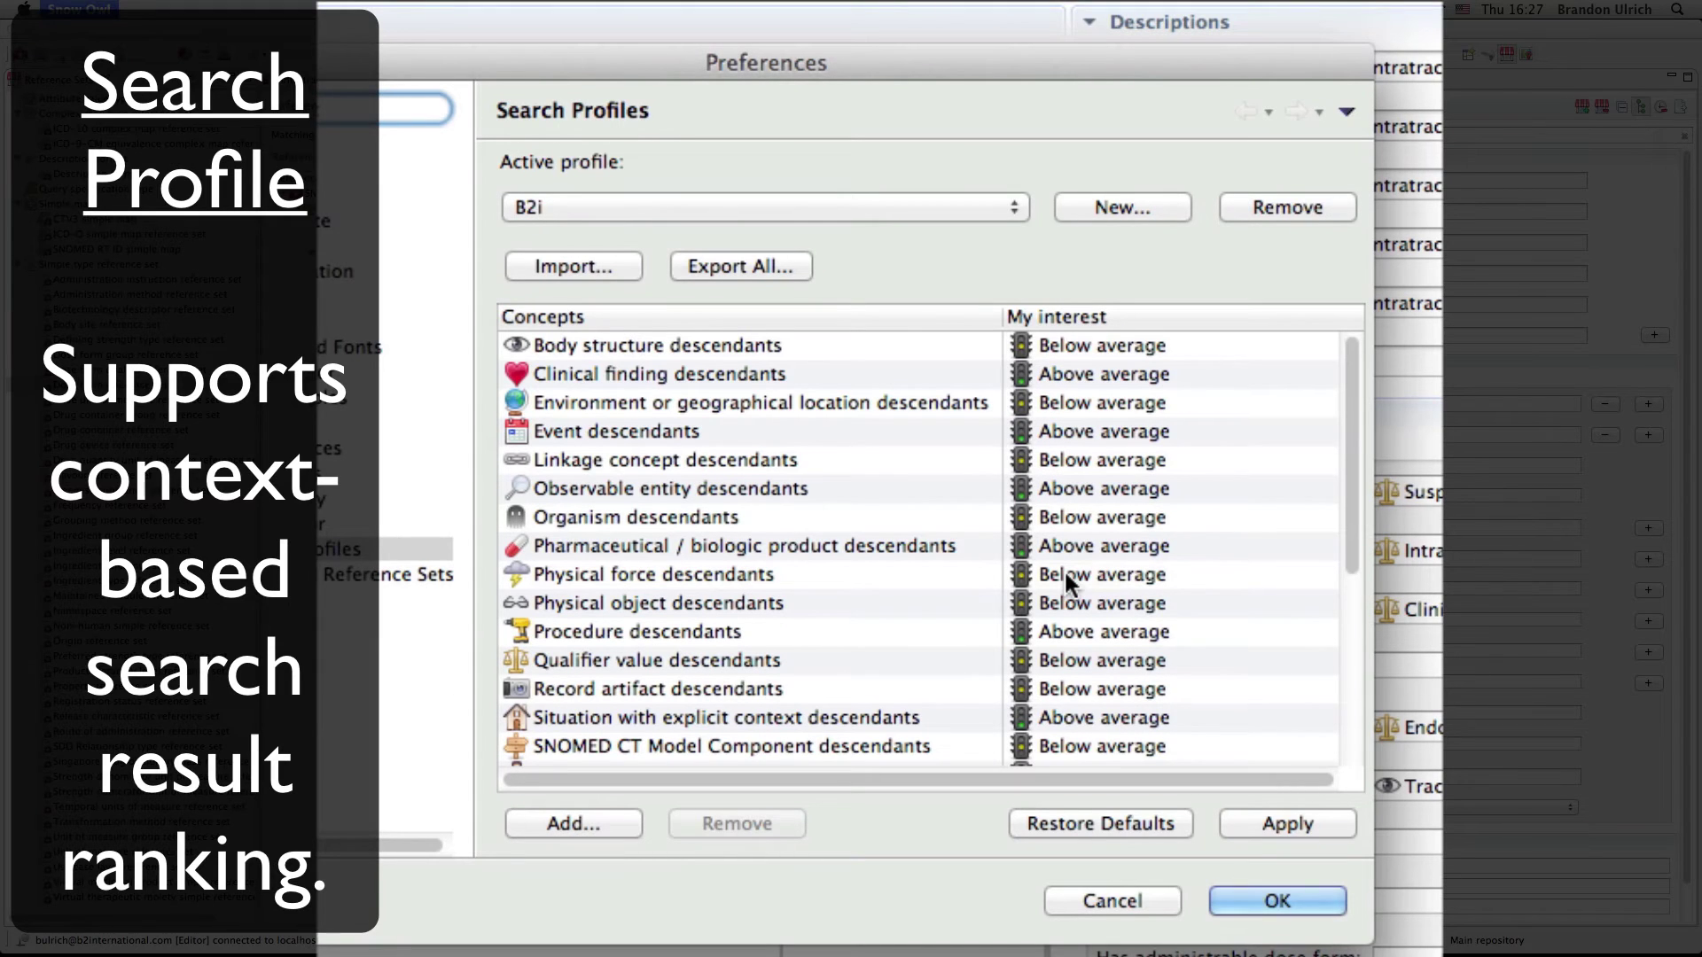
scroll(1204, 612, "down", 5)
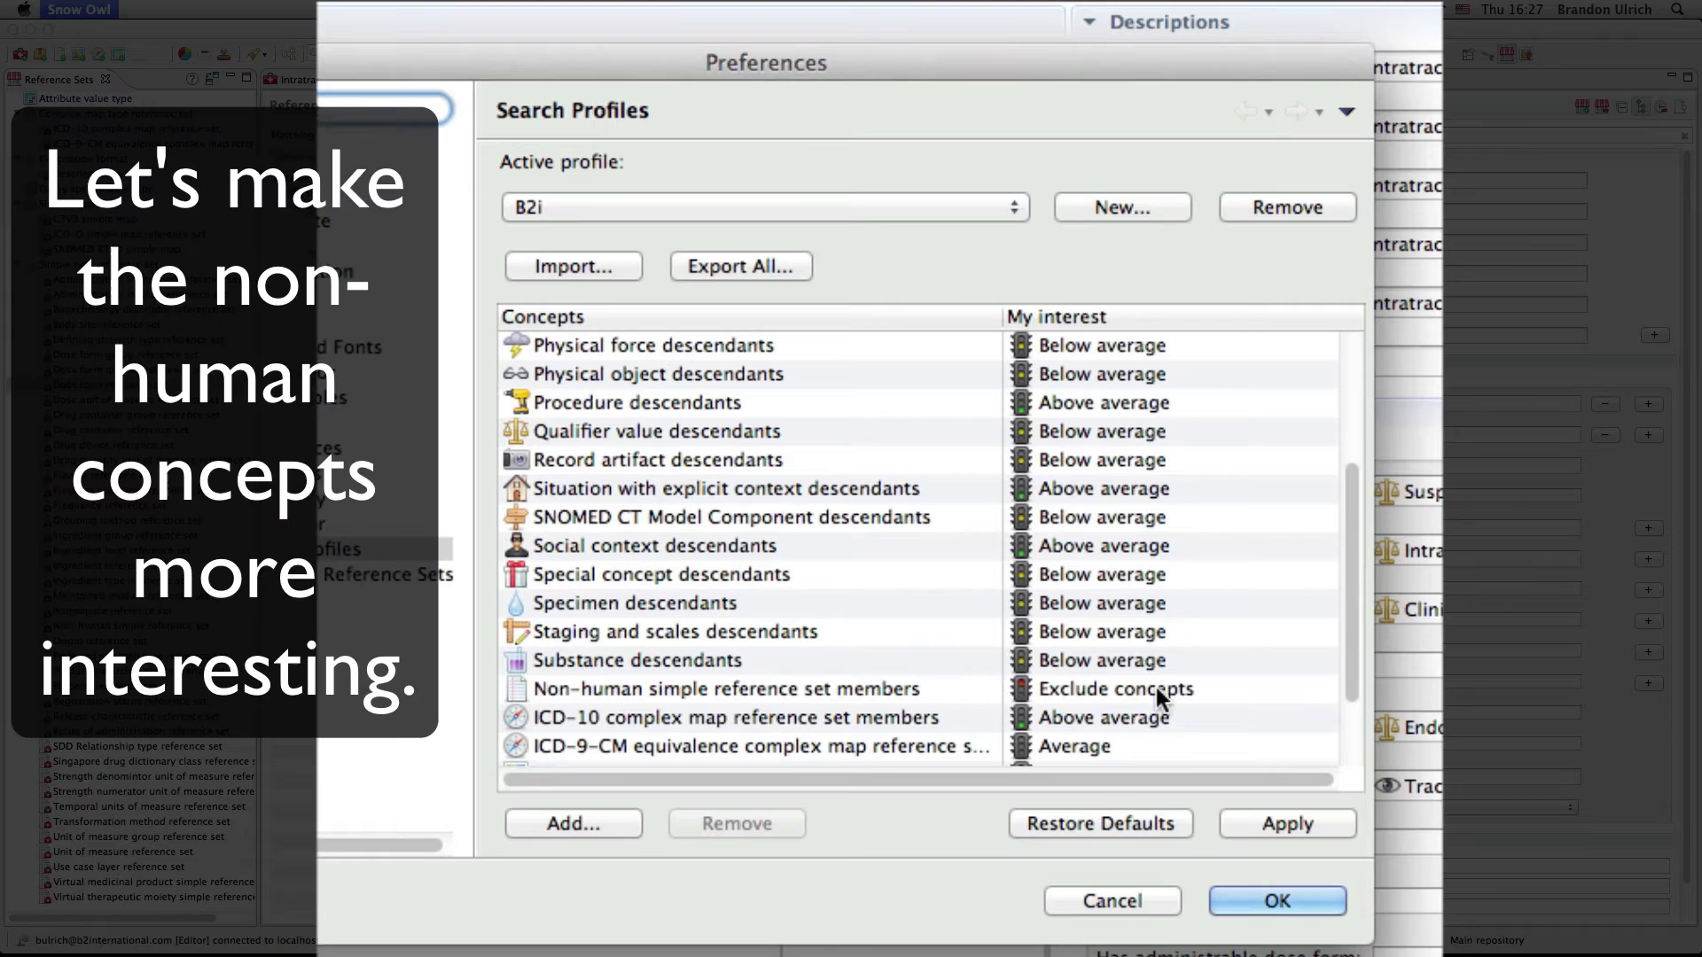
left_click(1175, 687)
left_click(1326, 688)
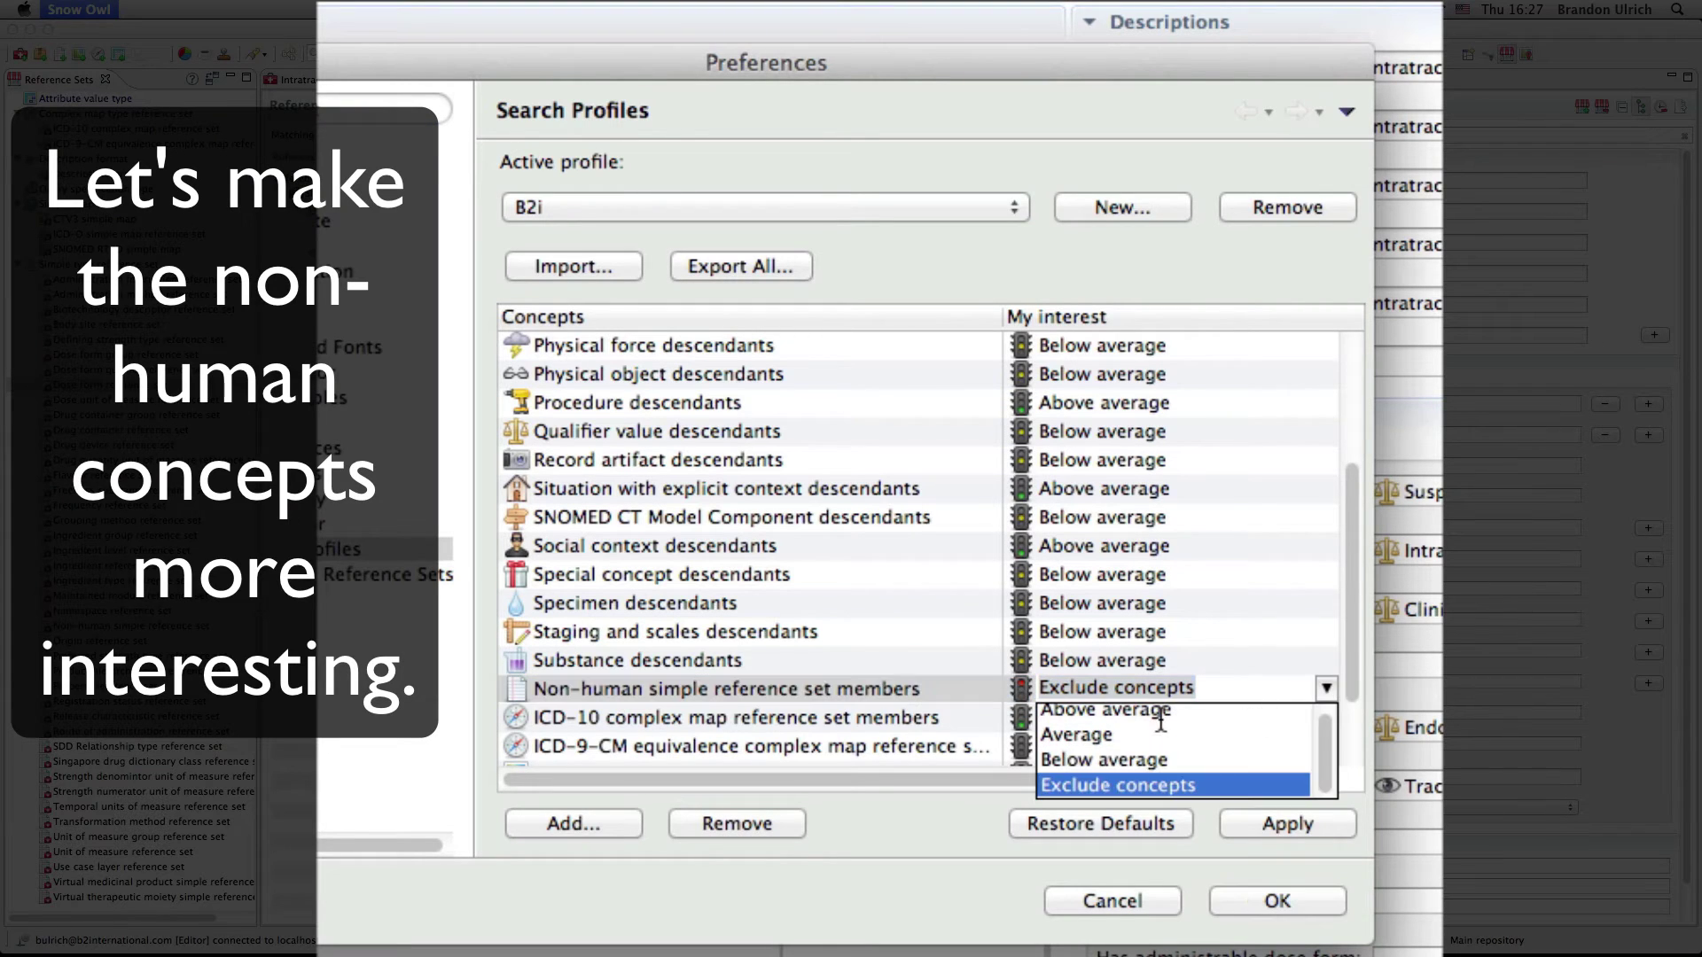
left_click(1150, 707)
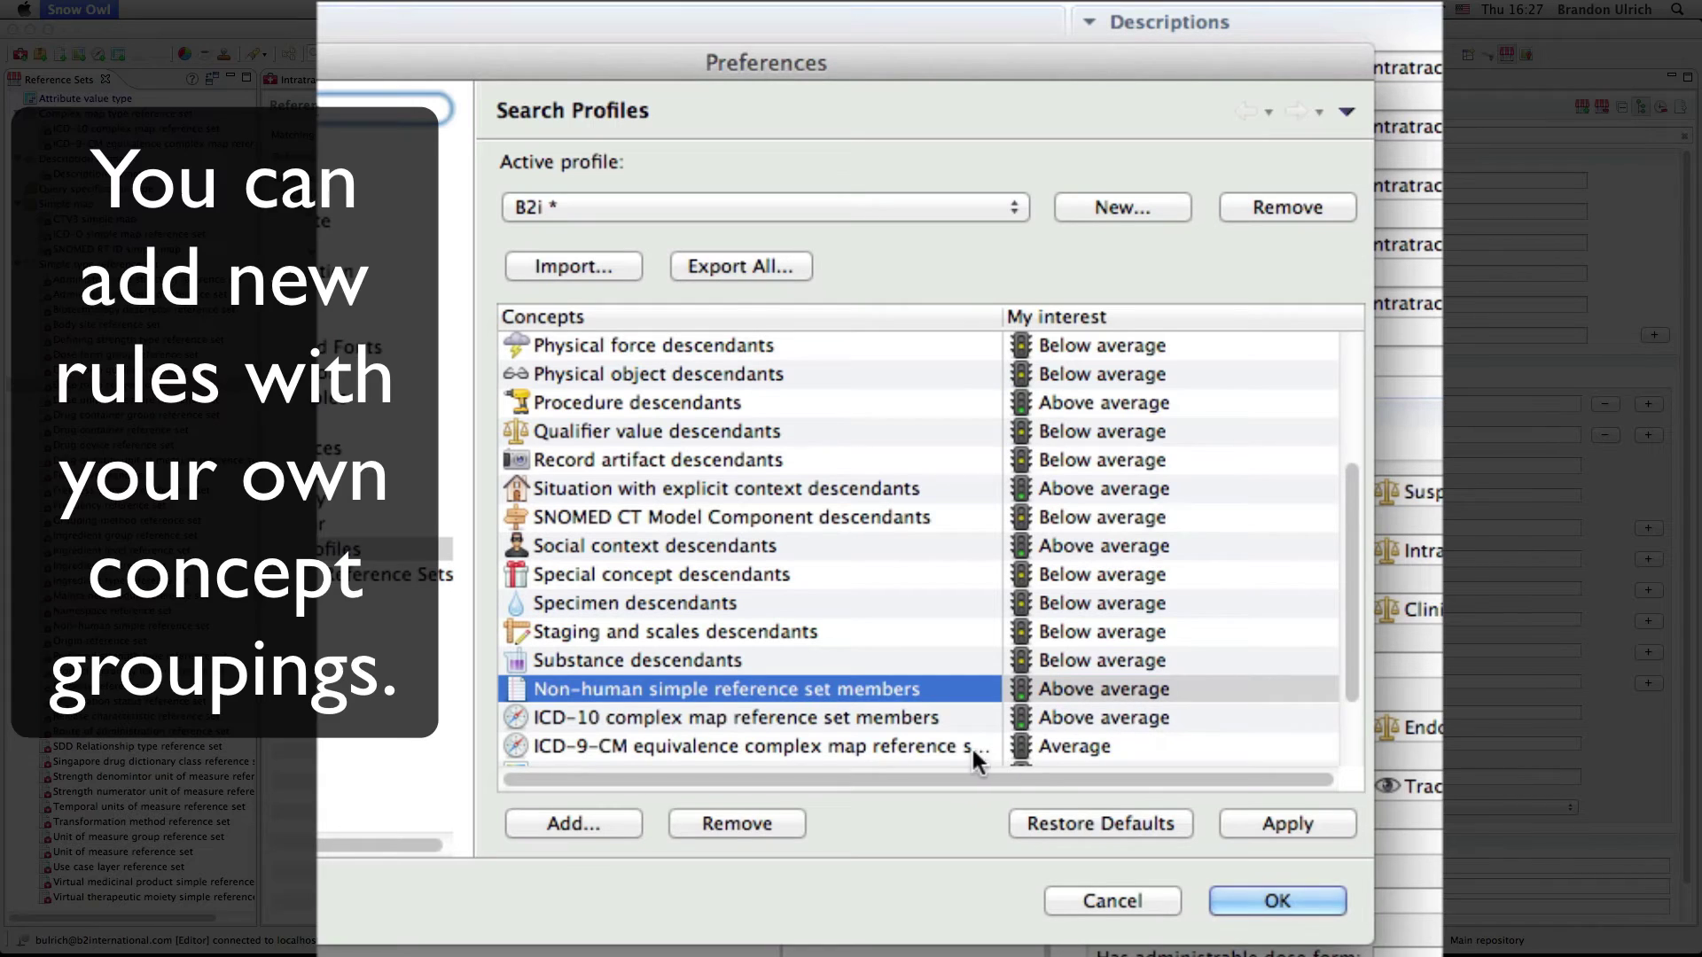
Step: Start a new search profile rule based on mapping source concepts and browse the mapping reference sets
left_click(577, 820)
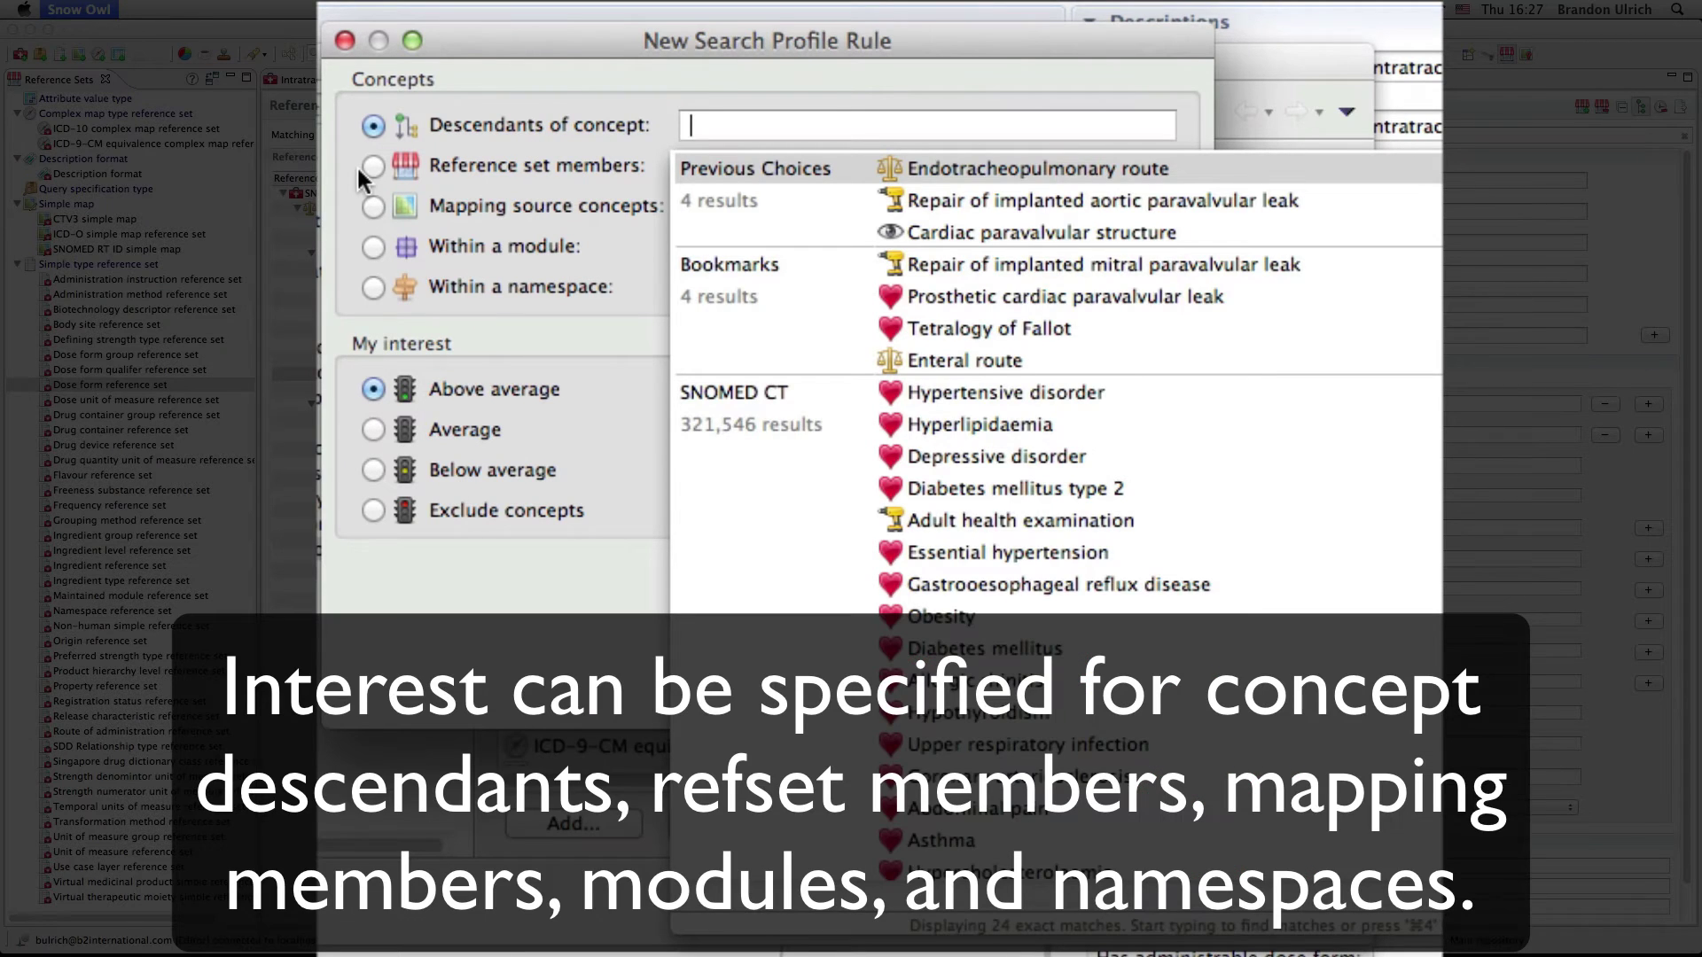
left_click(372, 207)
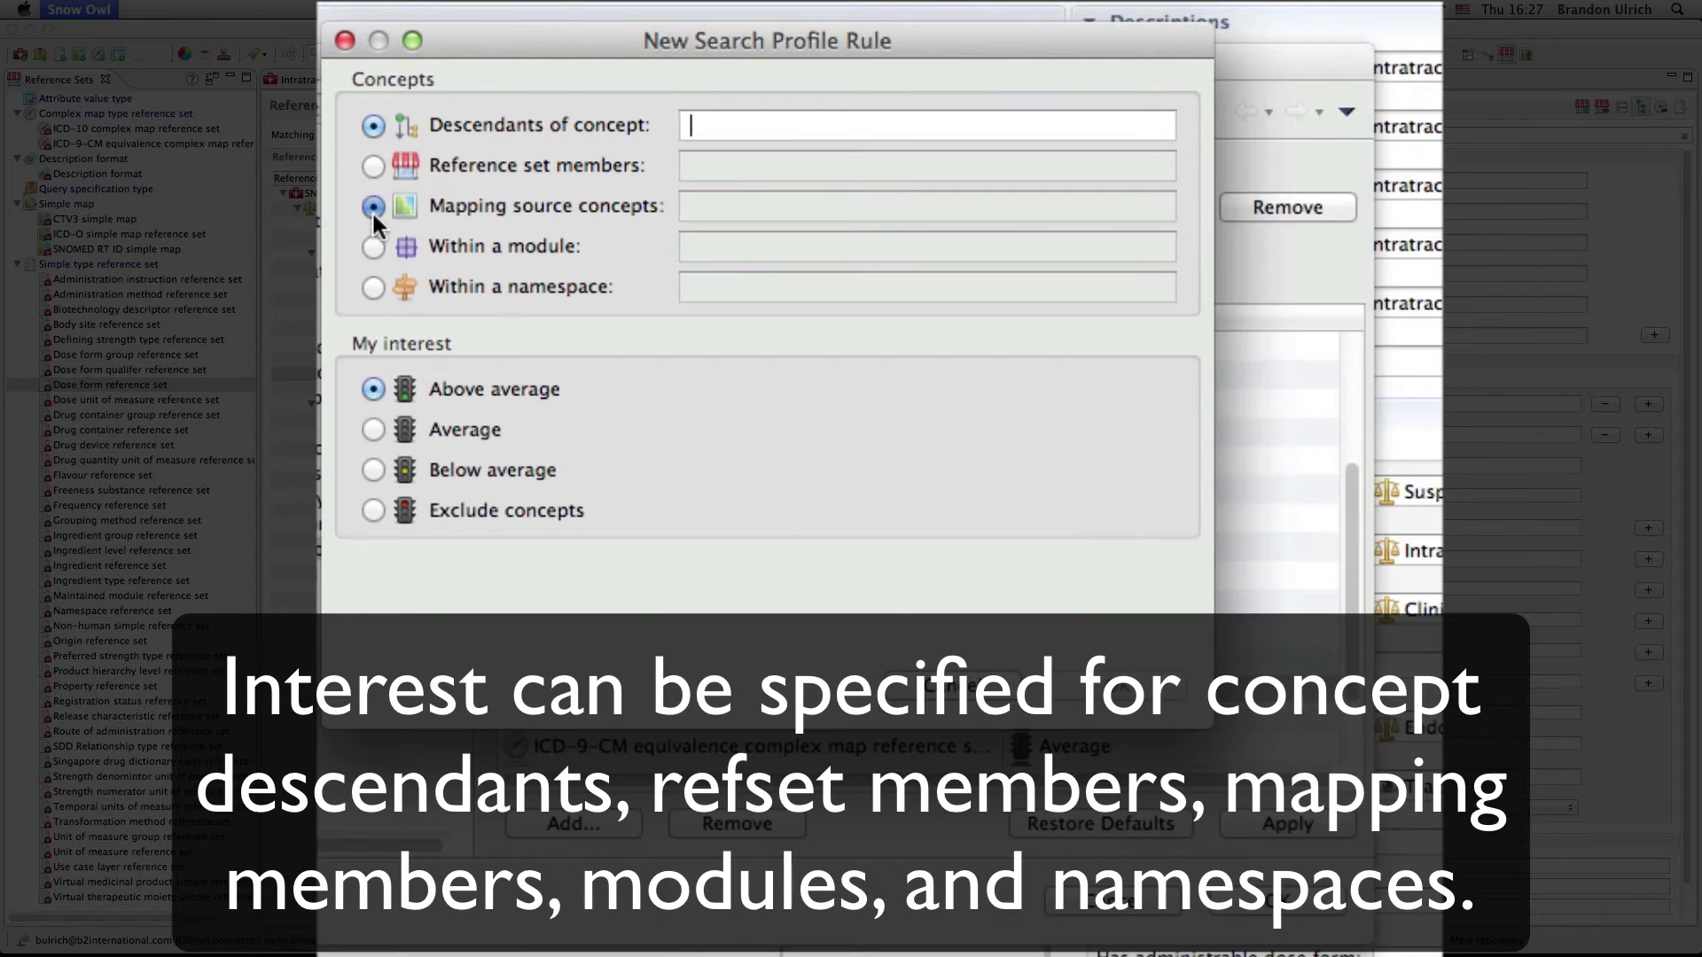
left_click(724, 202)
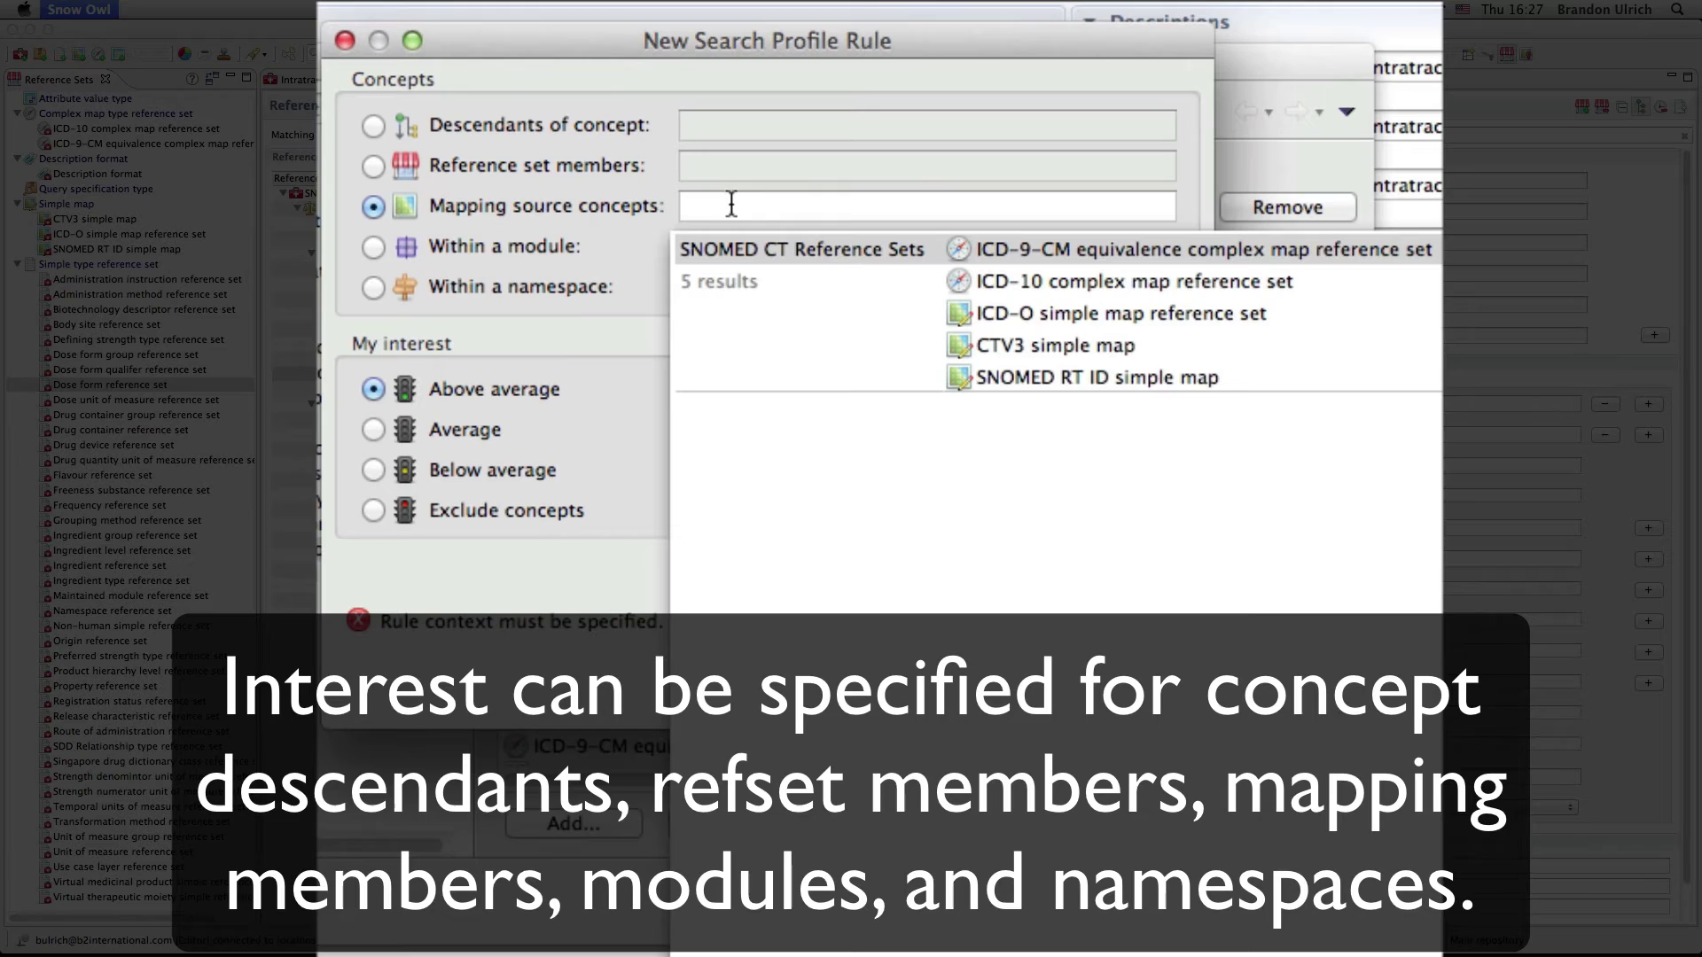
left_click(540, 242)
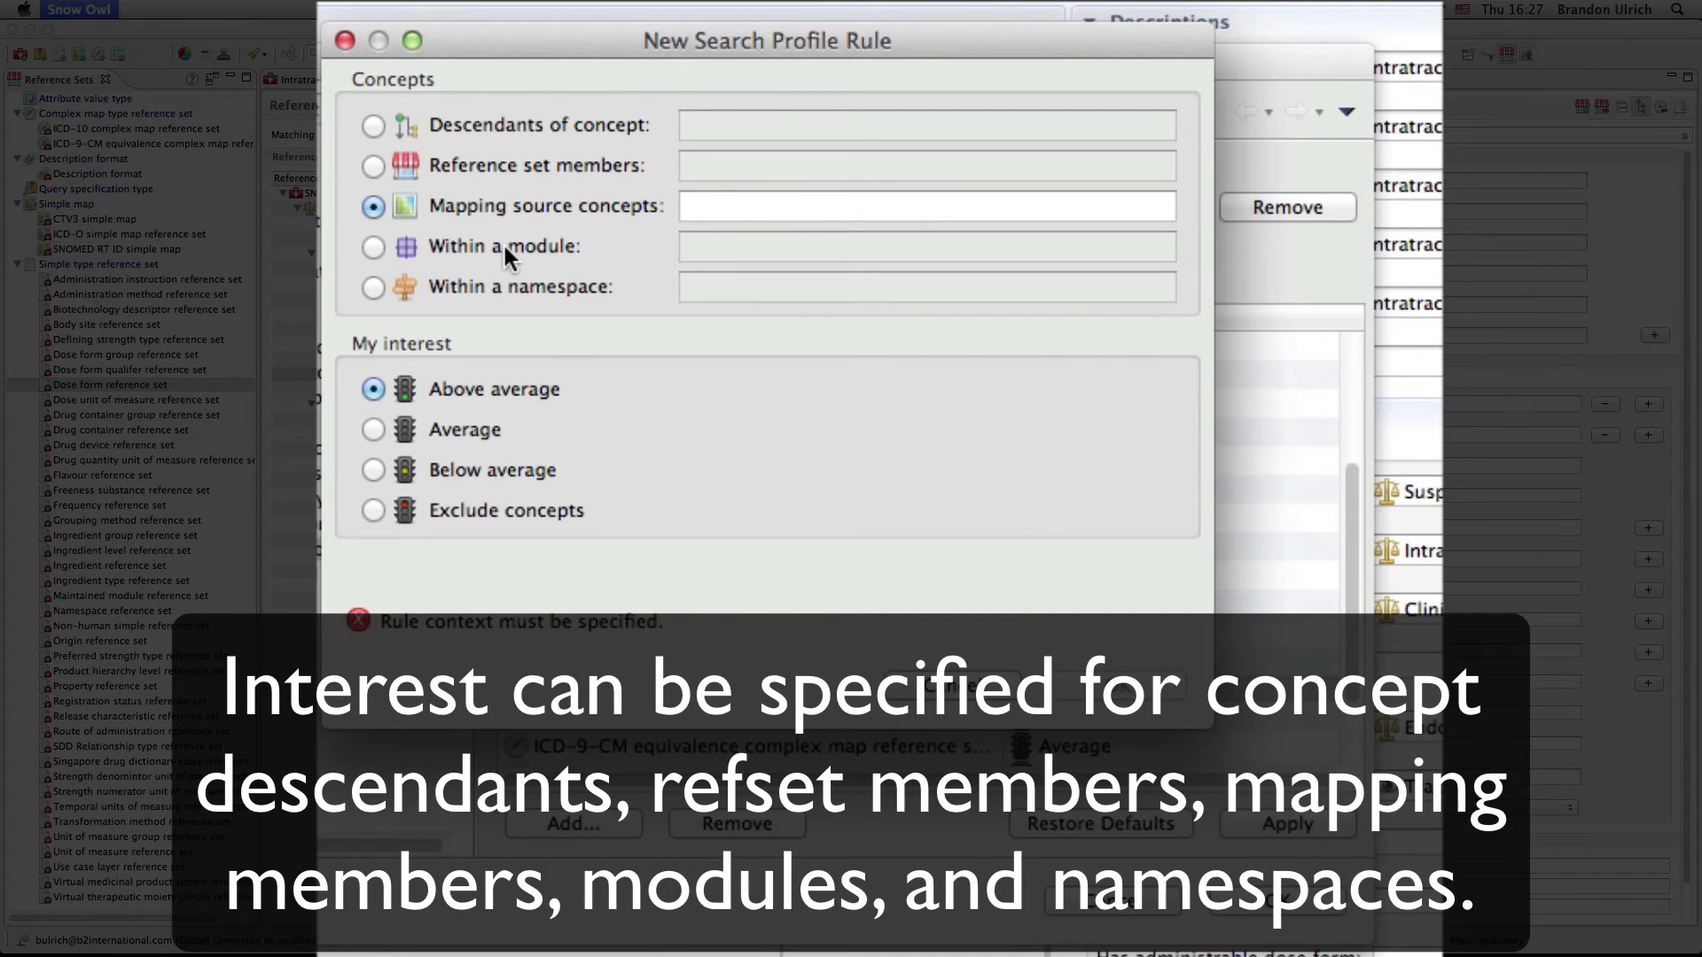
Step: Discard the new rule and confirm Preferences to apply the B2i search profile
left_click(970, 688)
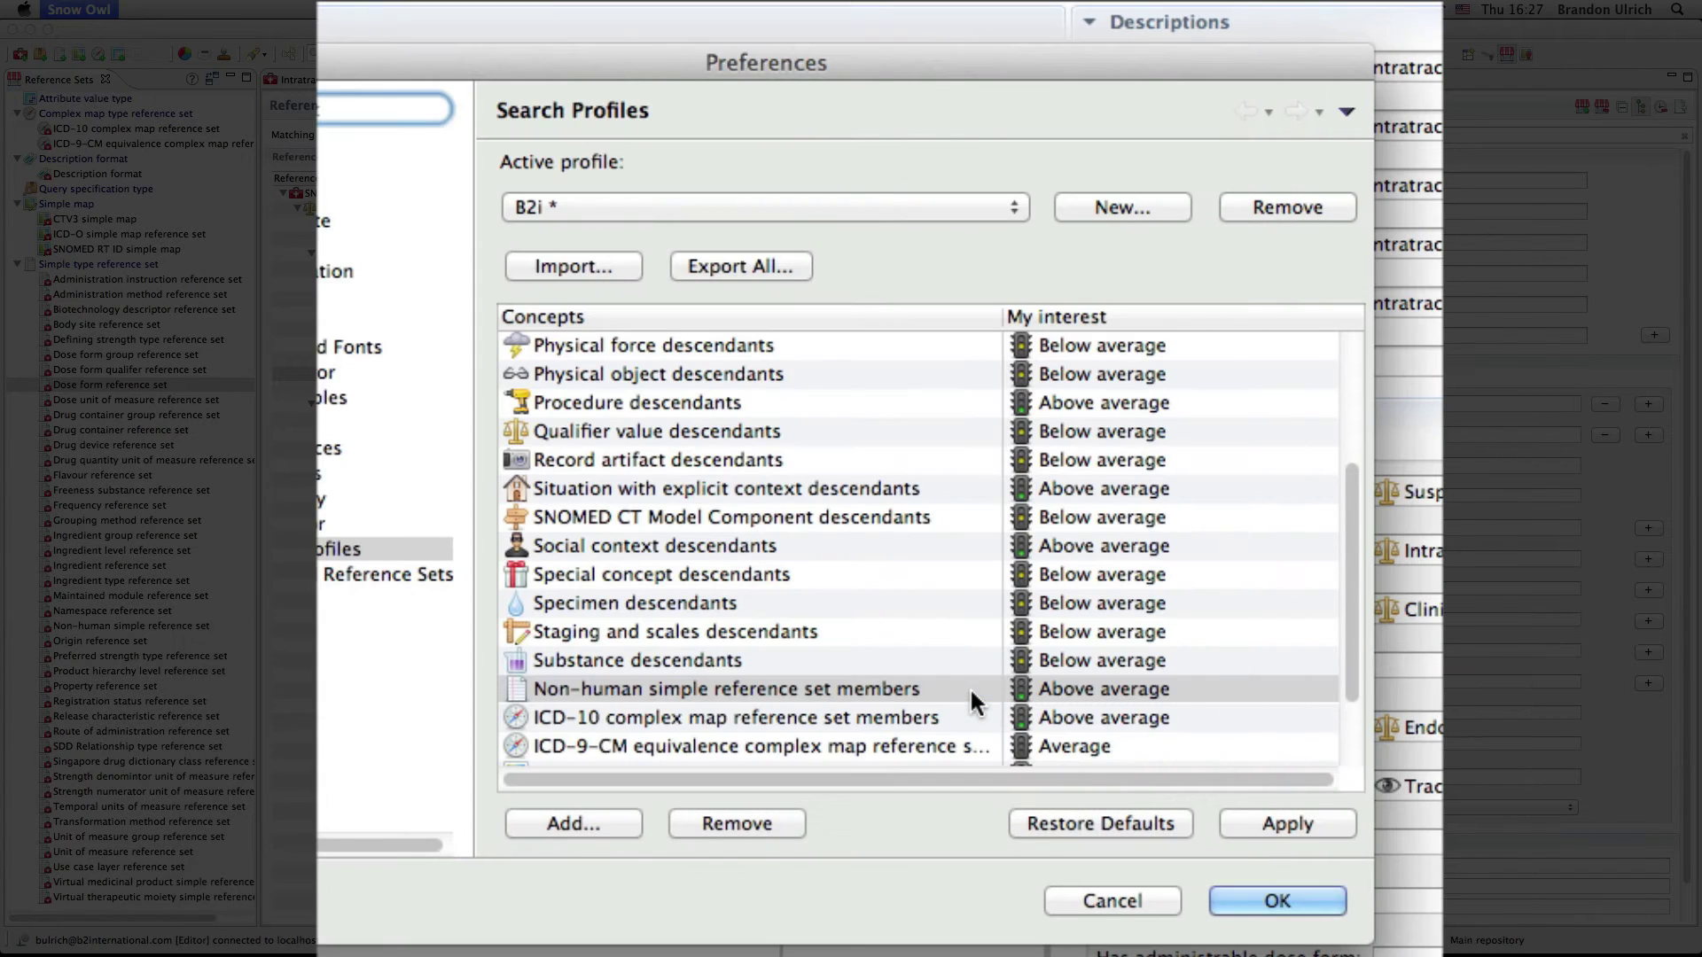
left_click(1289, 907)
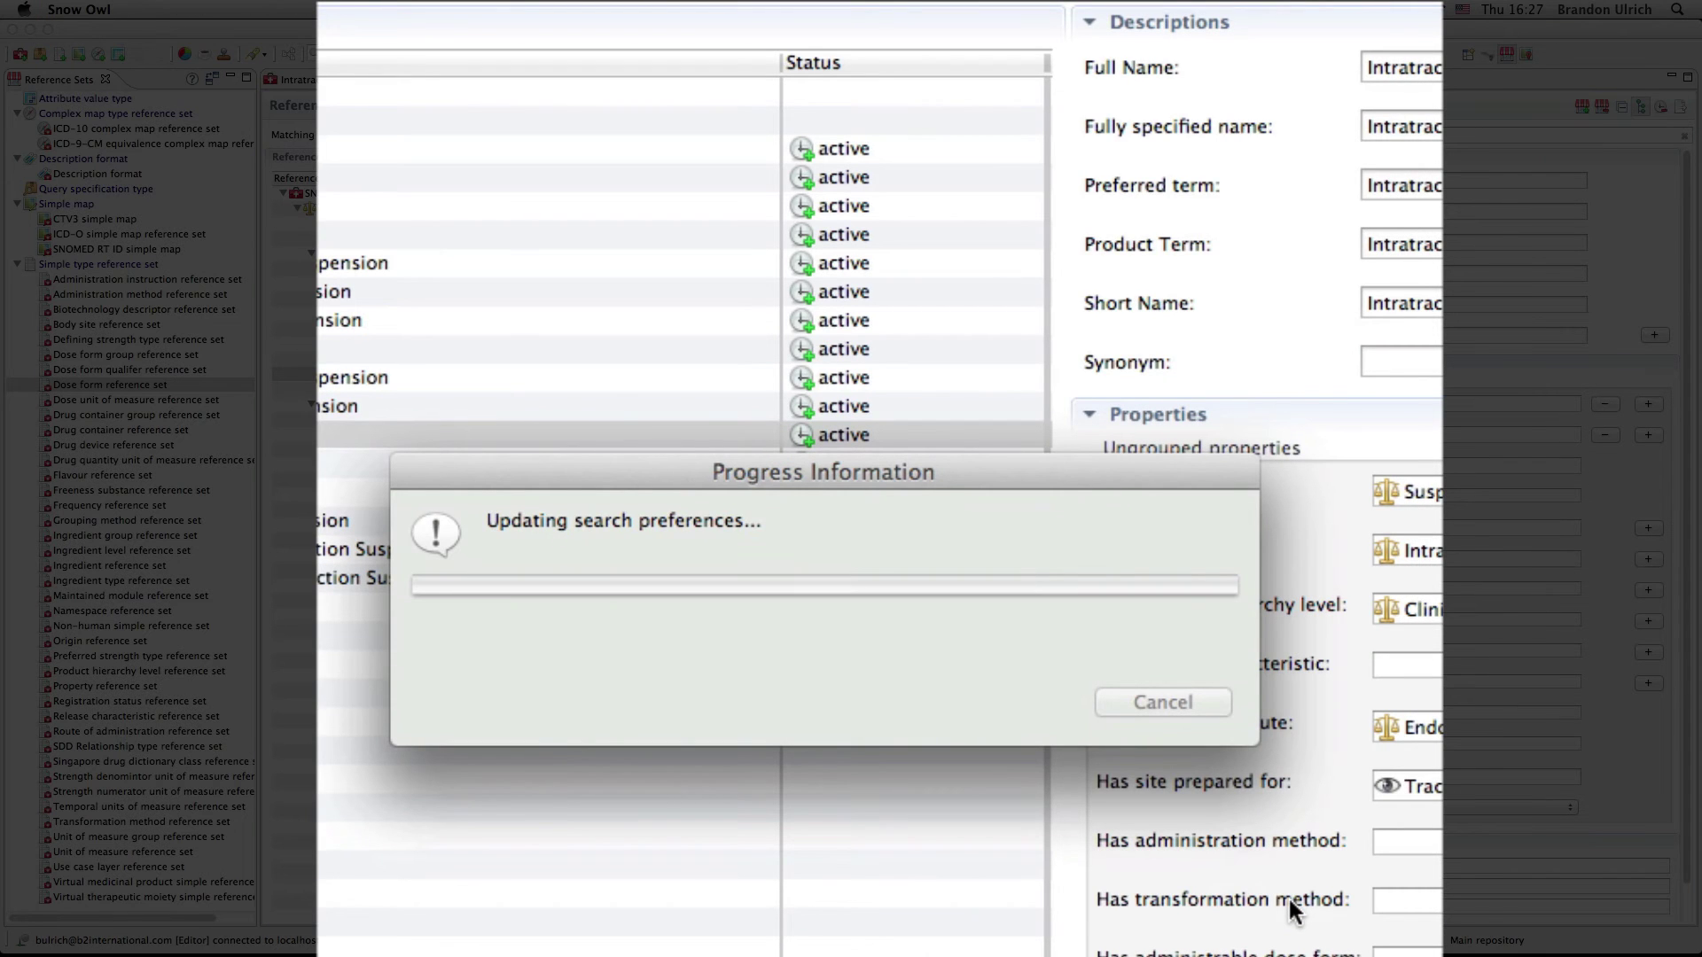